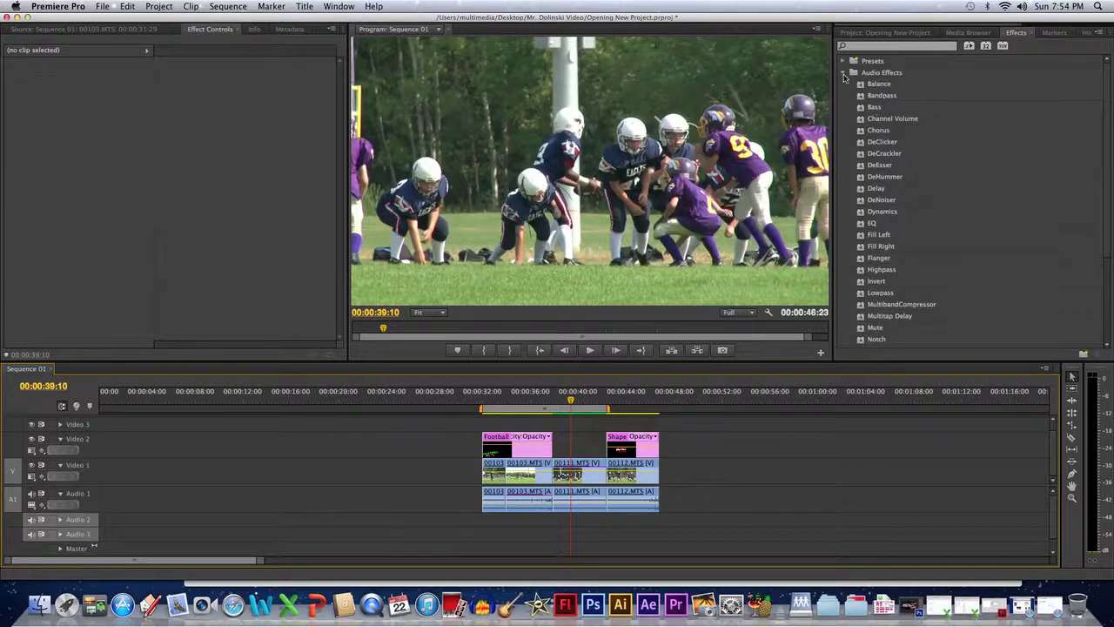
pyautogui.click(843, 72)
pyautogui.click(884, 32)
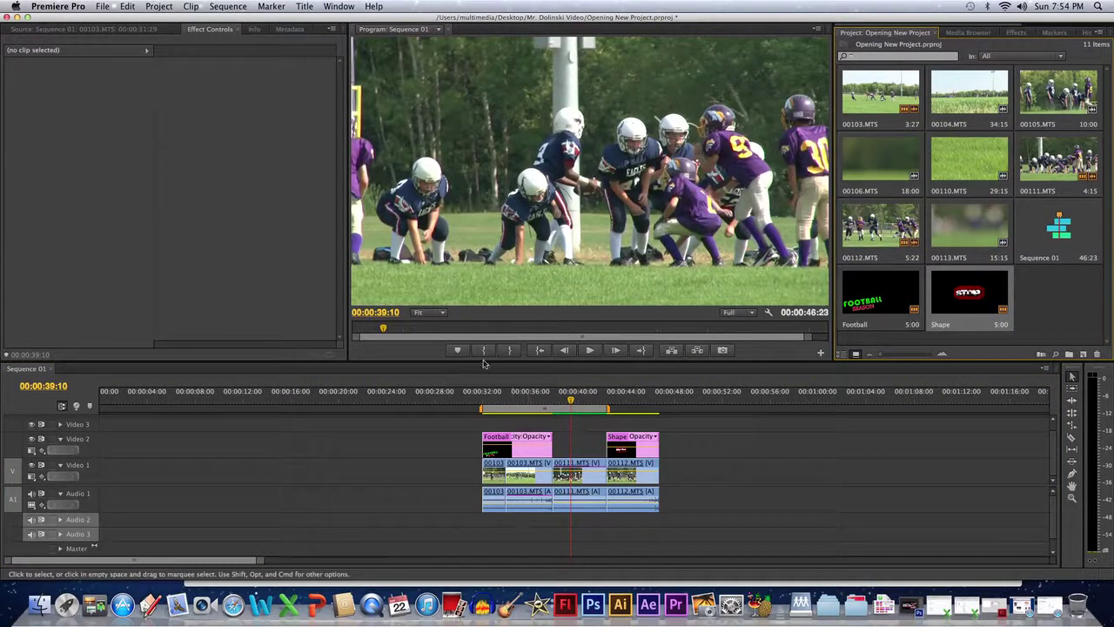
pyautogui.click(74, 28)
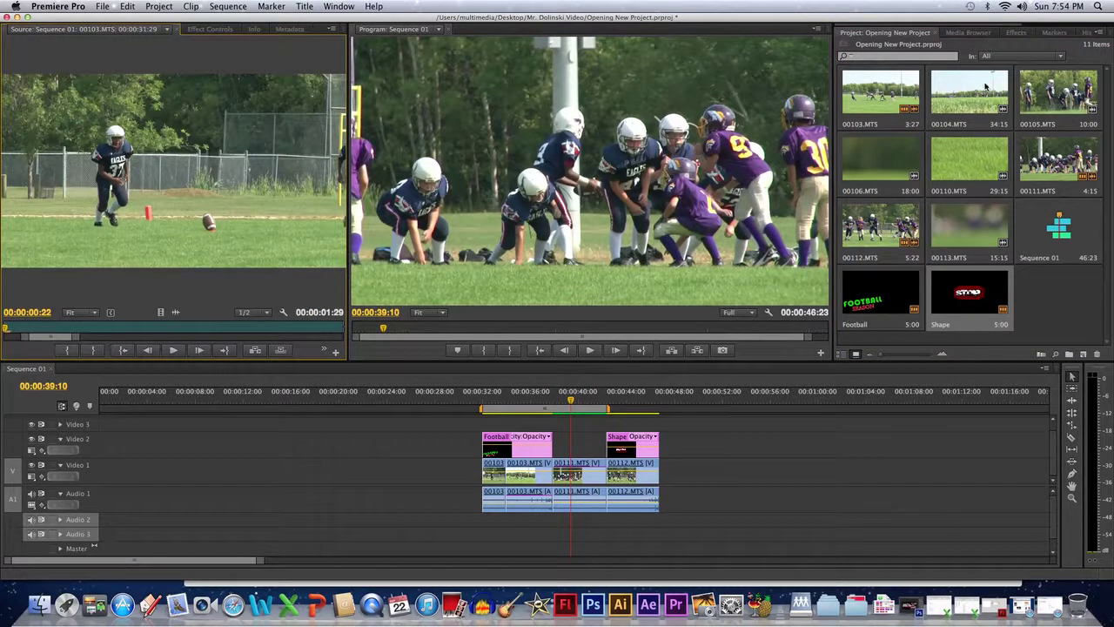
# Add a Cross Dissolve video transition between clips 00103.MTS and 00111.MTS on Video 1, and scrub through it
pyautogui.click(1016, 33)
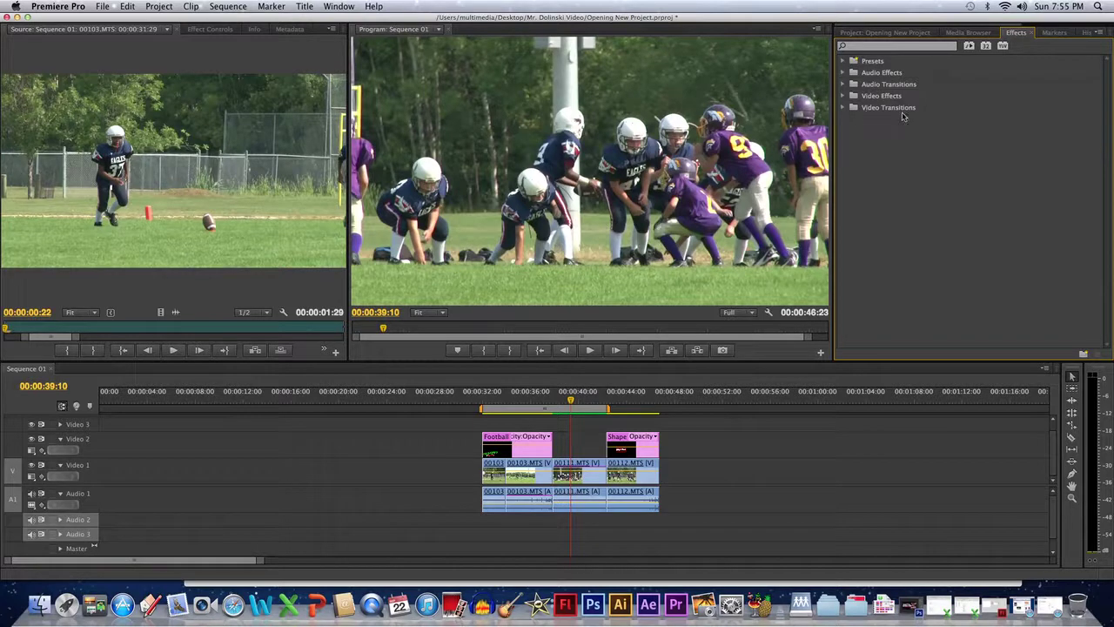
pyautogui.click(842, 108)
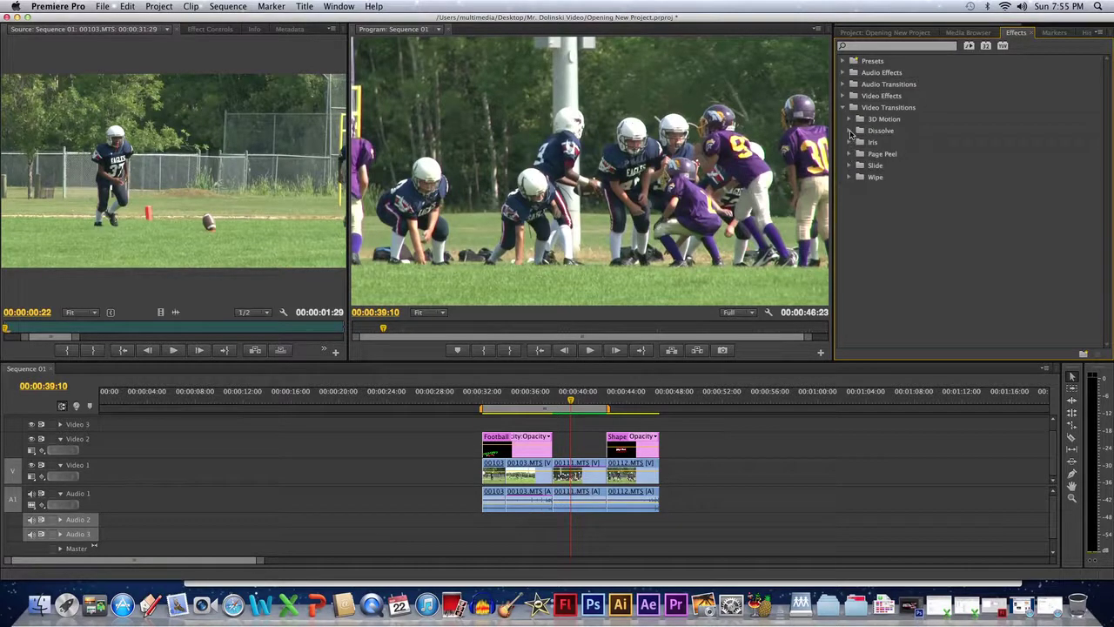
pyautogui.click(849, 131)
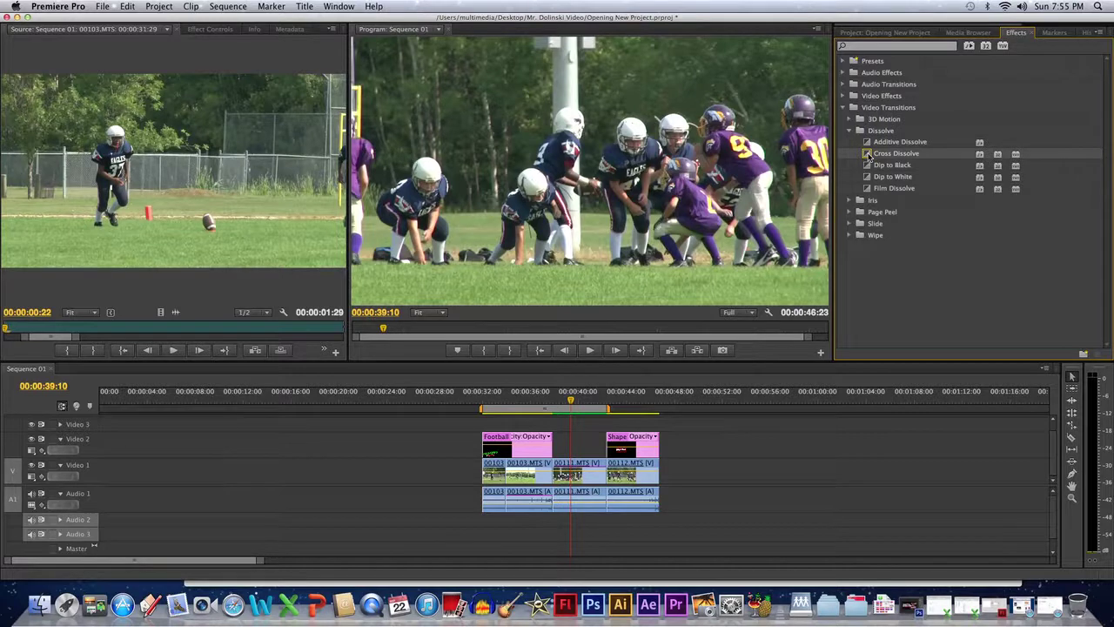
pyautogui.moveTo(868, 156); pyautogui.dragTo(552, 468)
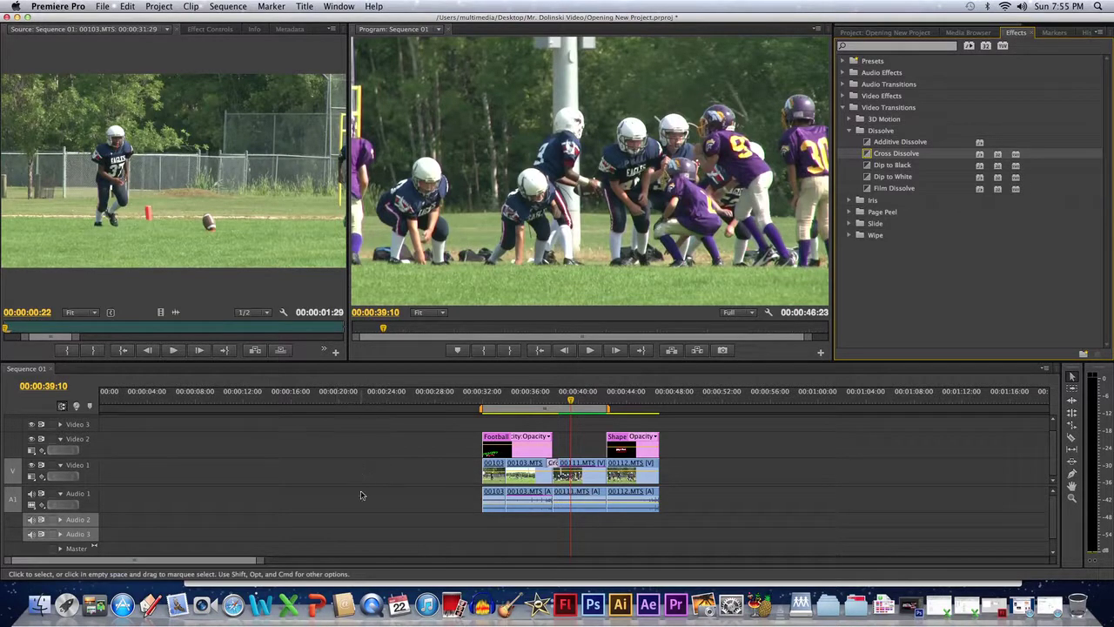
pyautogui.click(550, 400)
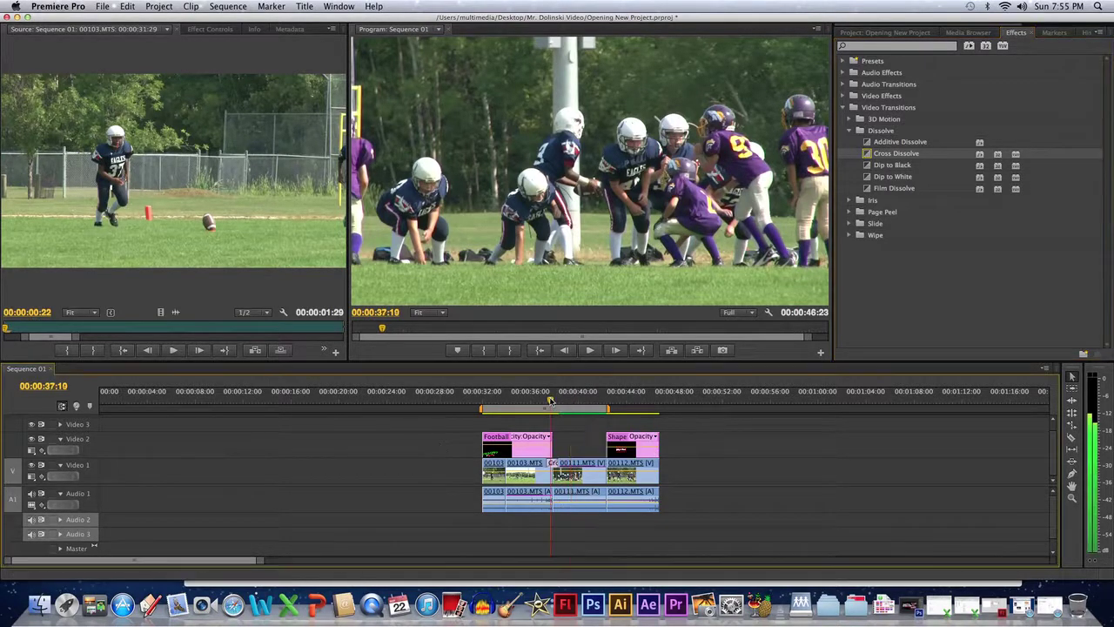
pyautogui.moveTo(550, 400); pyautogui.dragTo(559, 399)
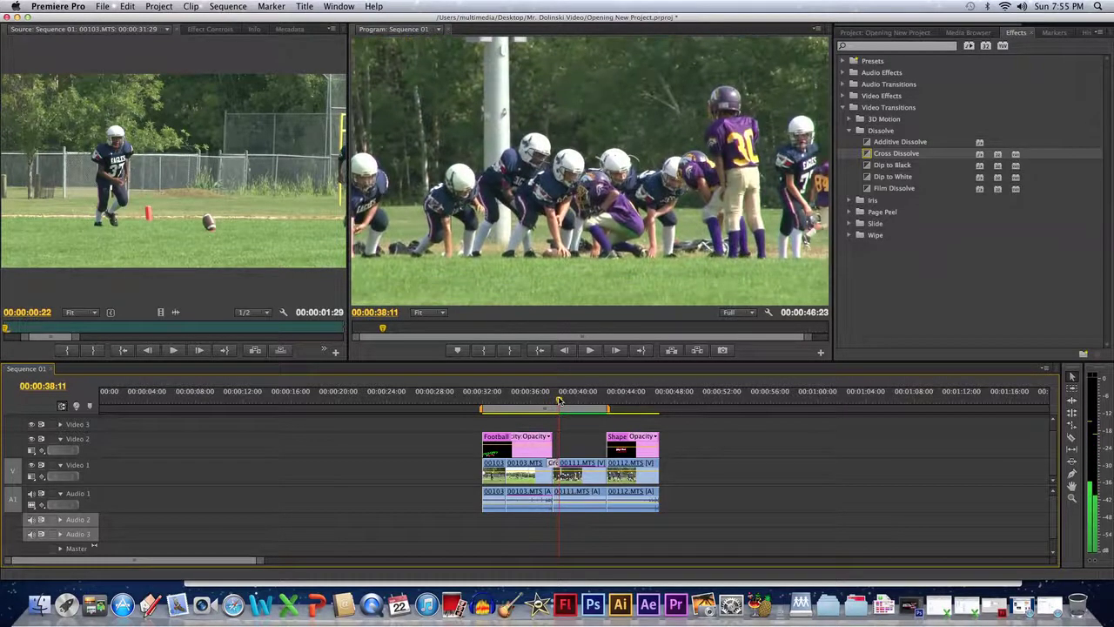
# Open the settings of the Cross Dissolve between 00103.MTS and 00111.MTS
pyautogui.press('=')
pyautogui.press('=')
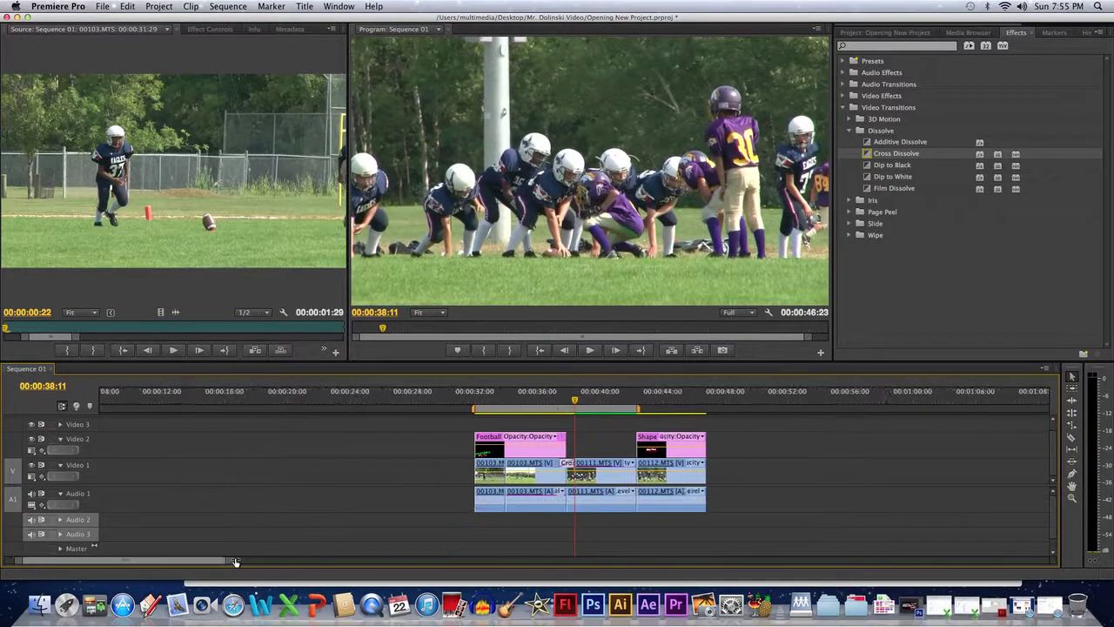
pyautogui.moveTo(574, 473)
pyautogui.mouseDown()
pyautogui.moveTo(624, 476)
pyautogui.moveTo(599, 461)
pyautogui.moveTo(567, 469)
pyautogui.mouseUp()
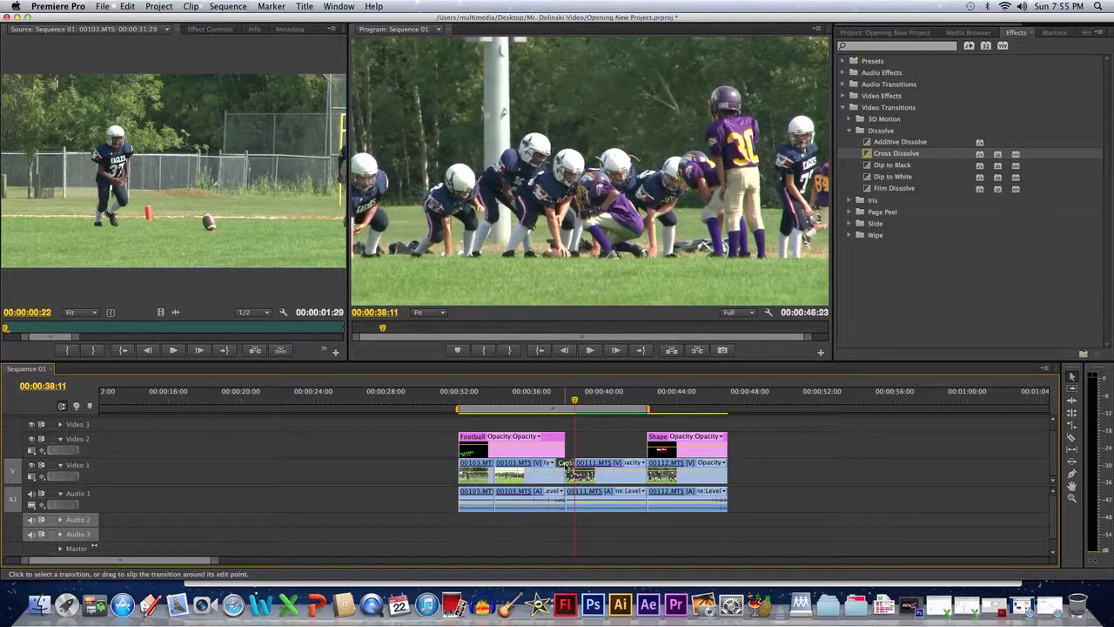
pyautogui.doubleClick(566, 467)
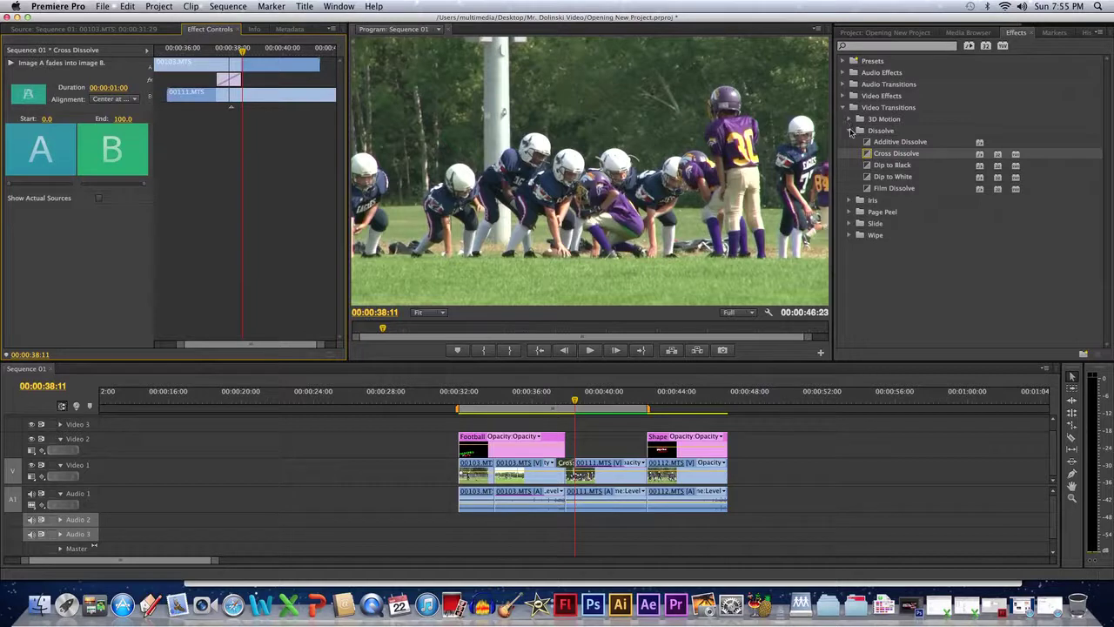
# Add a Push slide transition between clips 00111.MTS and 00112.MTS on Video 1, and scrub through it
pyautogui.click(851, 131)
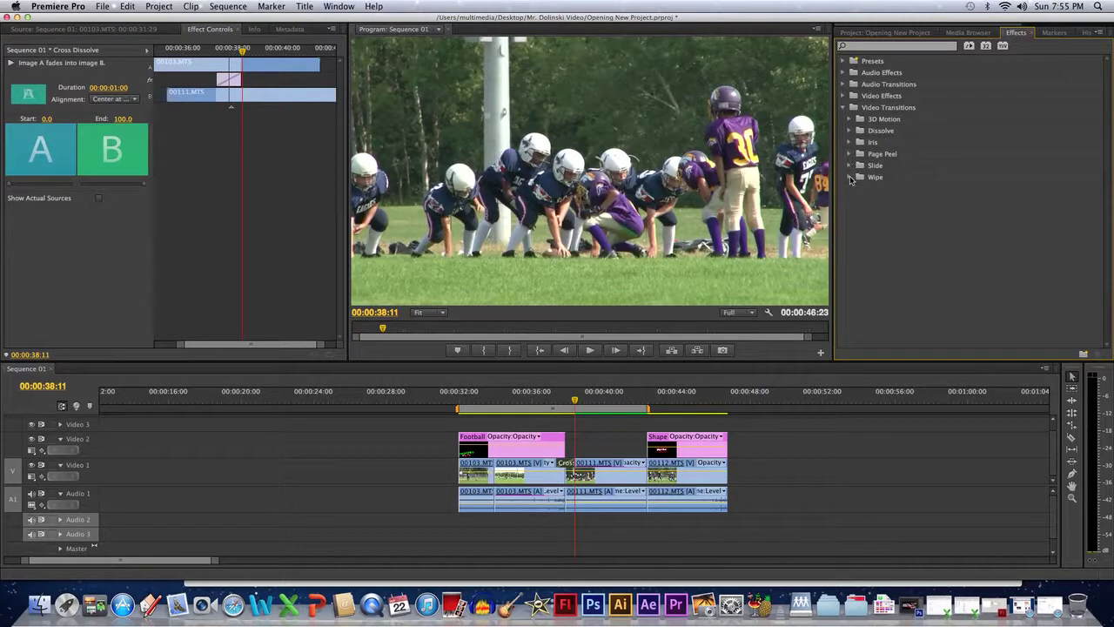
pyautogui.click(850, 165)
pyautogui.moveTo(873, 188); pyautogui.dragTo(647, 467)
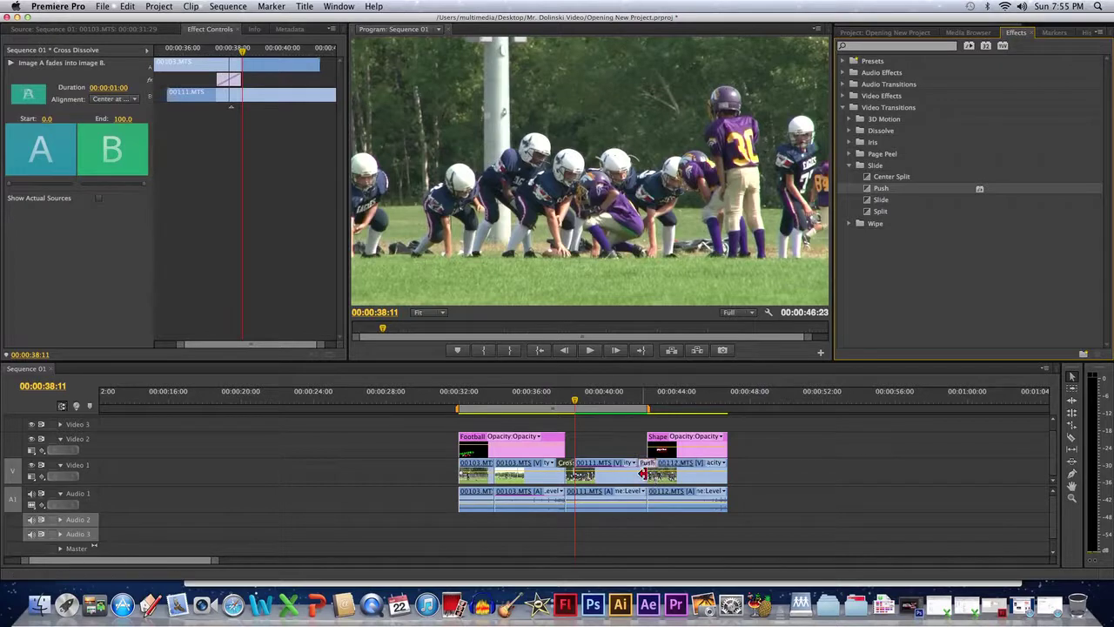
pyautogui.click(642, 401)
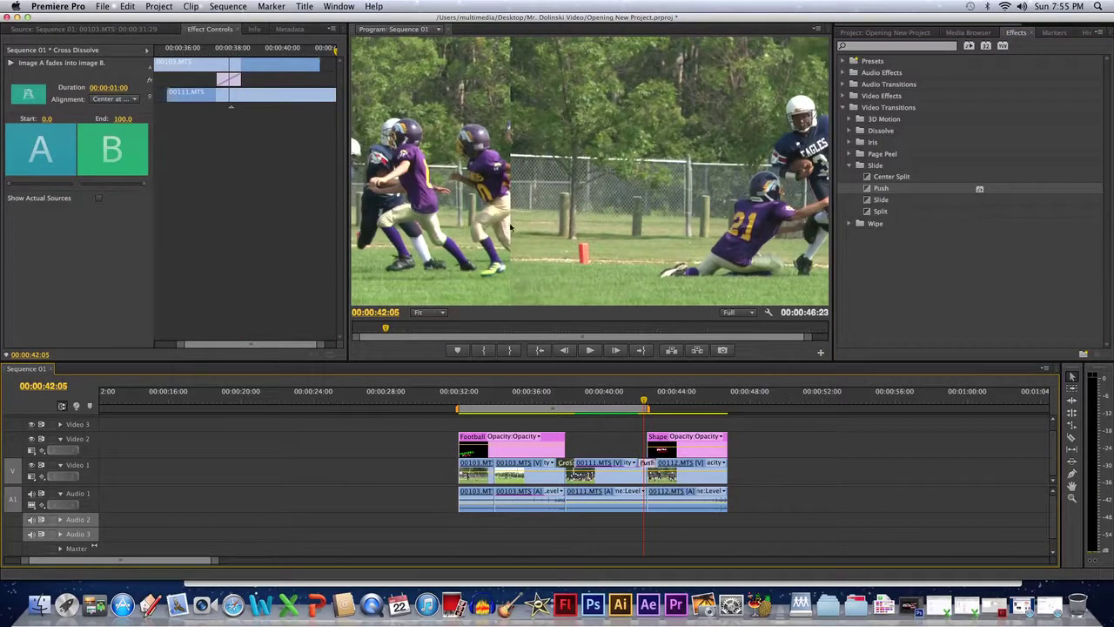
pyautogui.click(643, 401)
pyautogui.moveTo(642, 401); pyautogui.dragTo(644, 401)
# Give the Push transition a border 21.9 wide in dark red (9F0000), and preview it
pyautogui.click(651, 463)
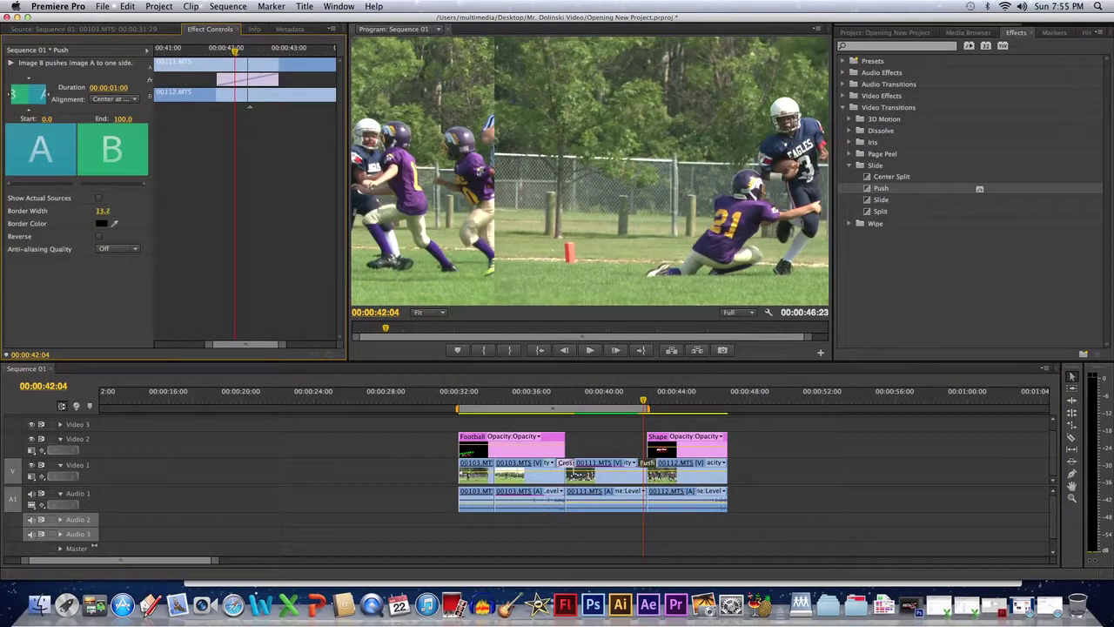
pyautogui.moveTo(103, 211); pyautogui.dragTo(109, 210)
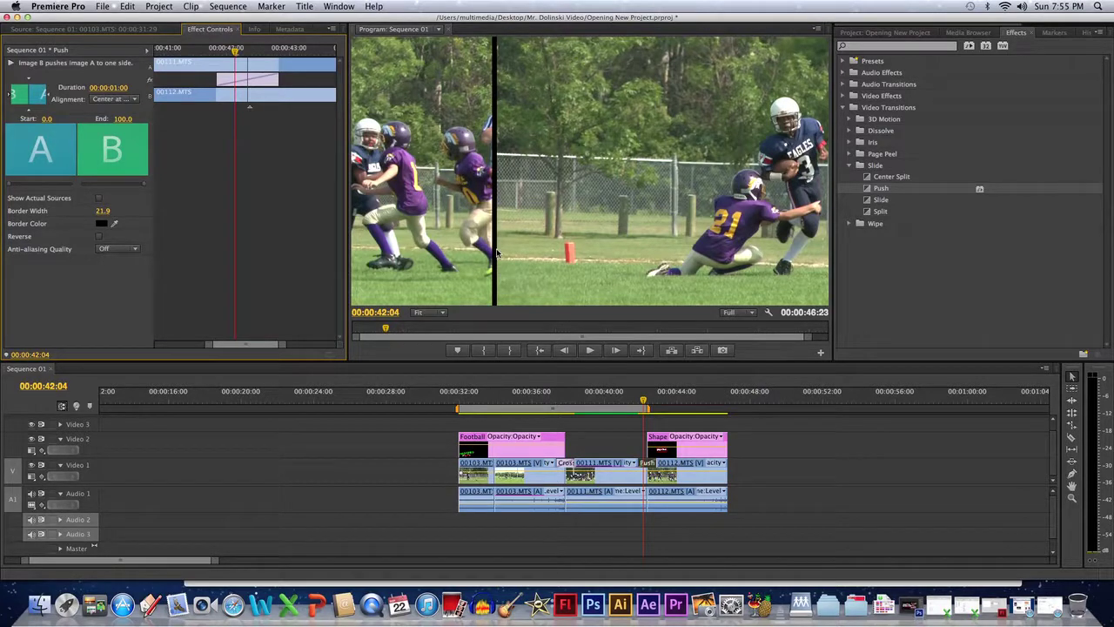
pyautogui.click(102, 225)
pyautogui.moveTo(449, 241); pyautogui.dragTo(576, 235)
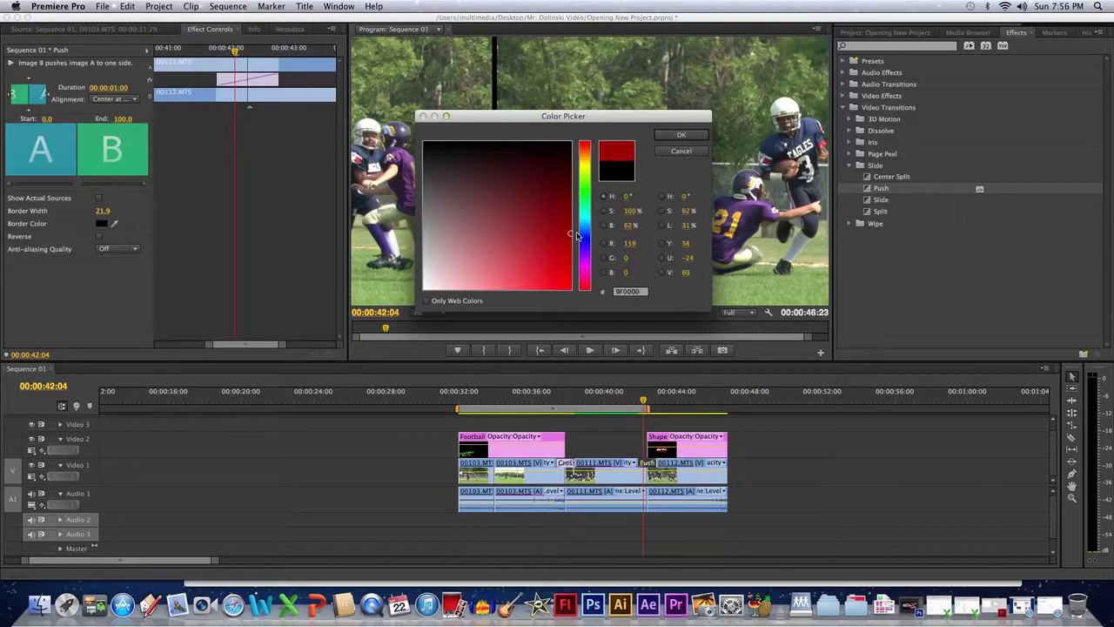
pyautogui.click(680, 136)
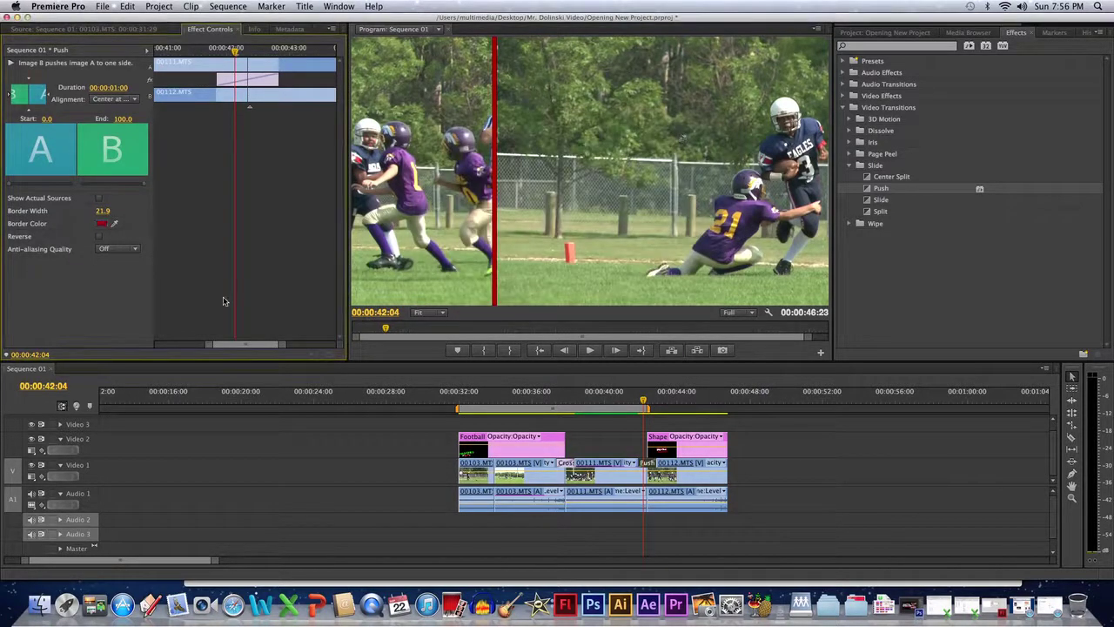
pyautogui.moveTo(644, 403); pyautogui.dragTo(647, 403)
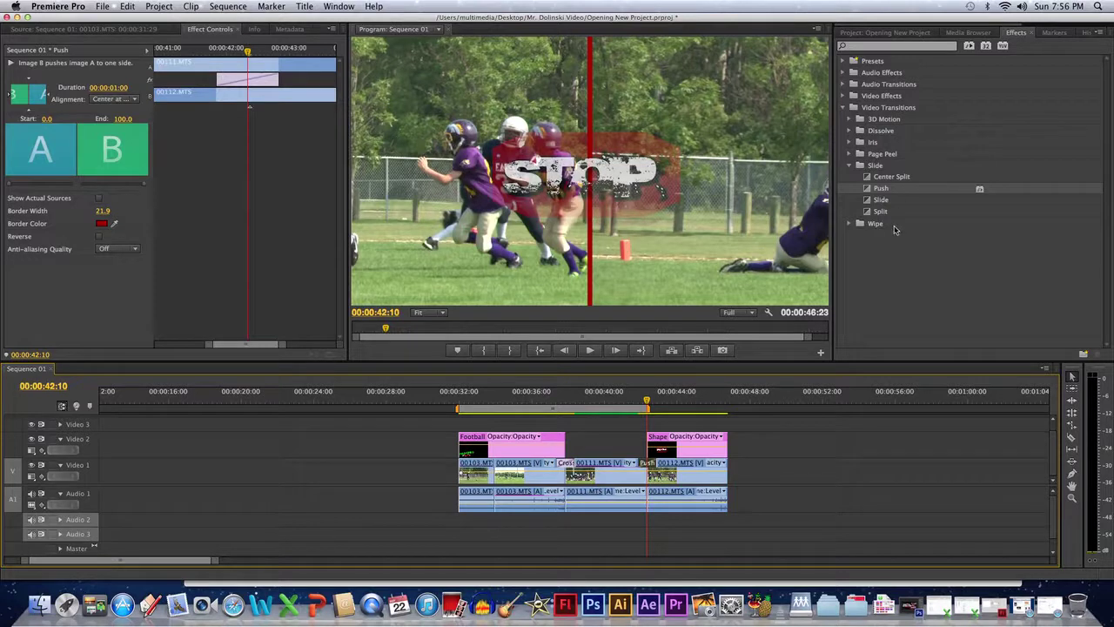
# Add a Constant Power audio crossfade between clips 00111.MTS and 00112.MTS on Audio 1
pyautogui.click(844, 107)
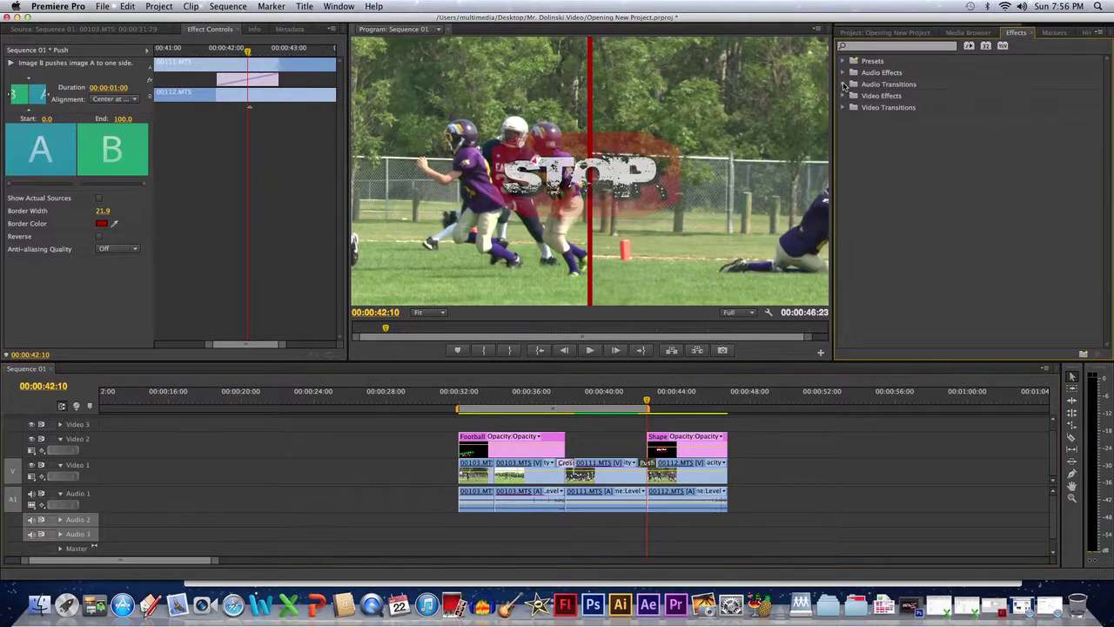
pyautogui.click(843, 84)
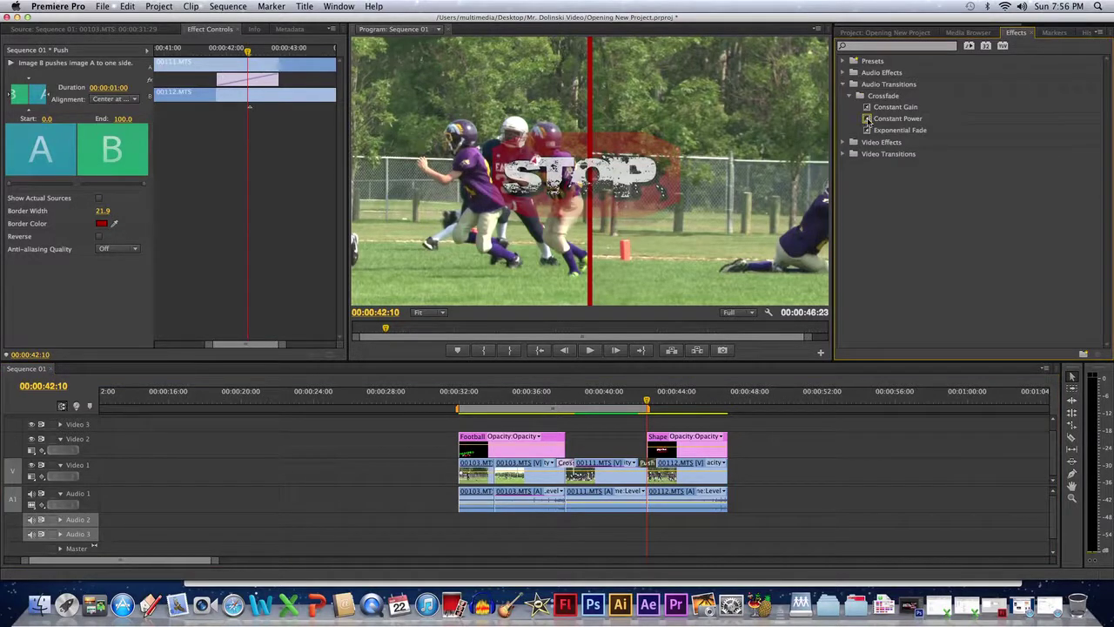
pyautogui.moveTo(868, 120); pyautogui.dragTo(652, 503)
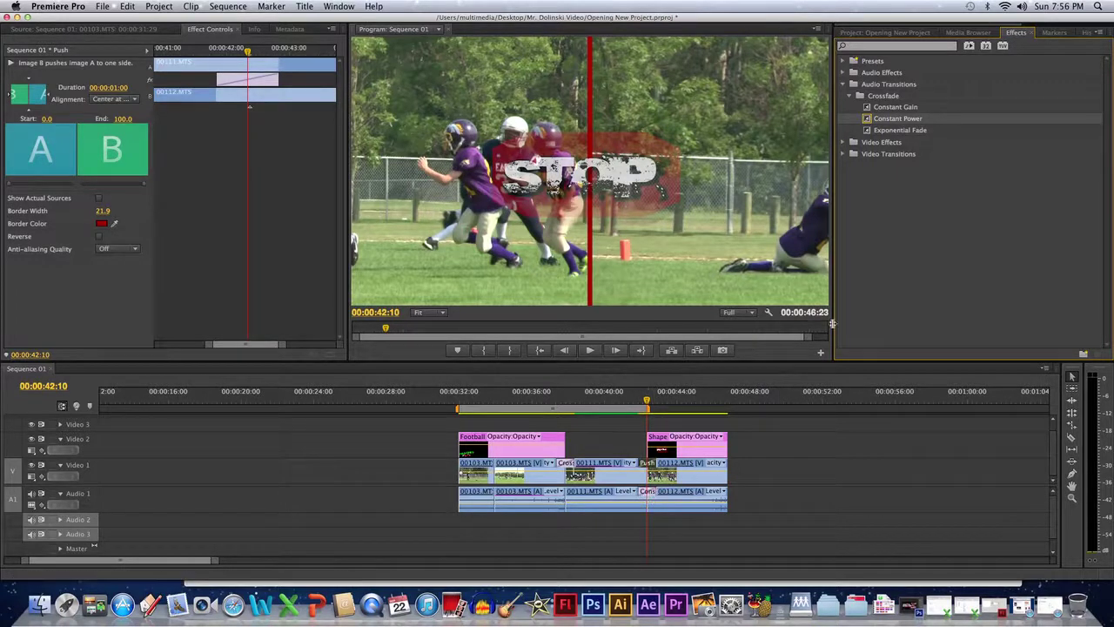
pyautogui.click(842, 83)
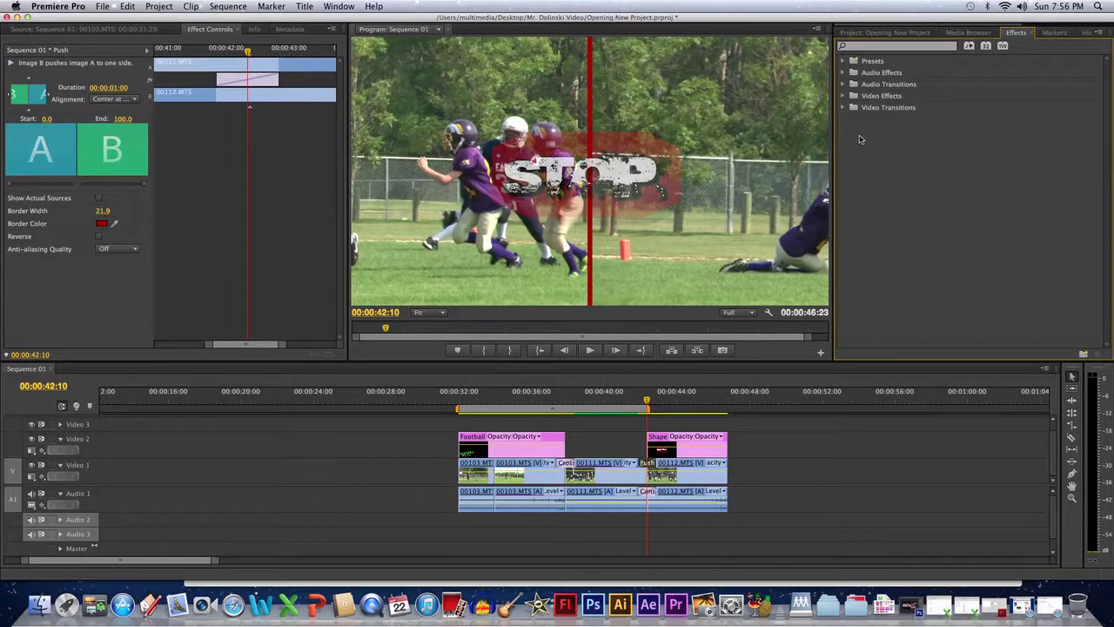
# Look through the list of available audio effects
pyautogui.click(842, 75)
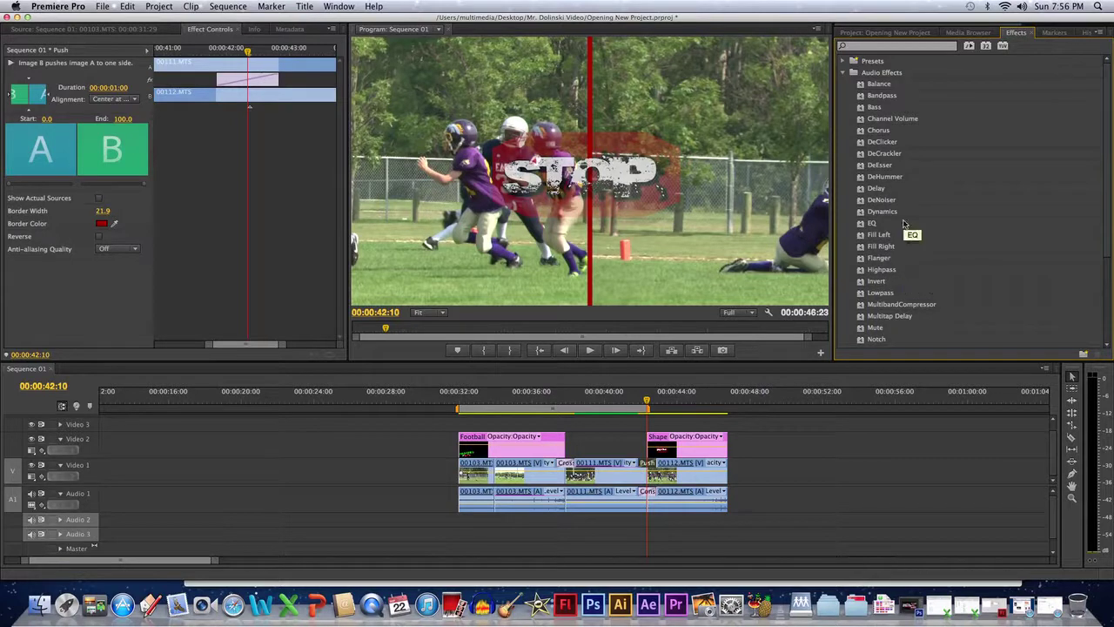
pyautogui.scroll(-5, 905, 226)
pyautogui.scroll(5, 904, 224)
pyautogui.scroll(-2, 905, 224)
pyautogui.scroll(2, 905, 223)
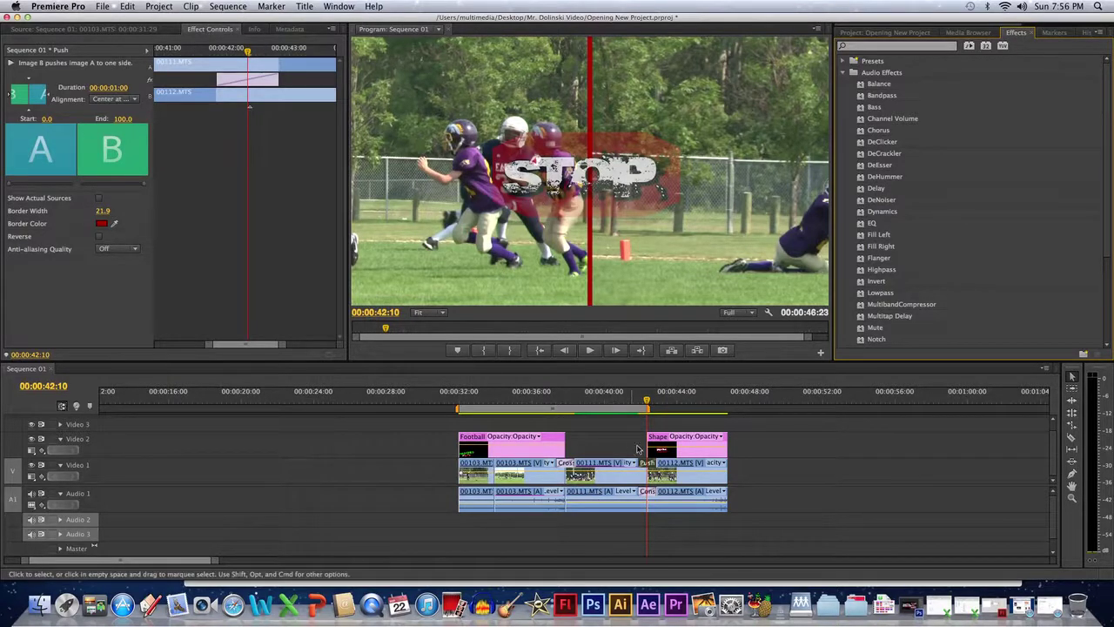
pyautogui.scroll(-5, 913, 243)
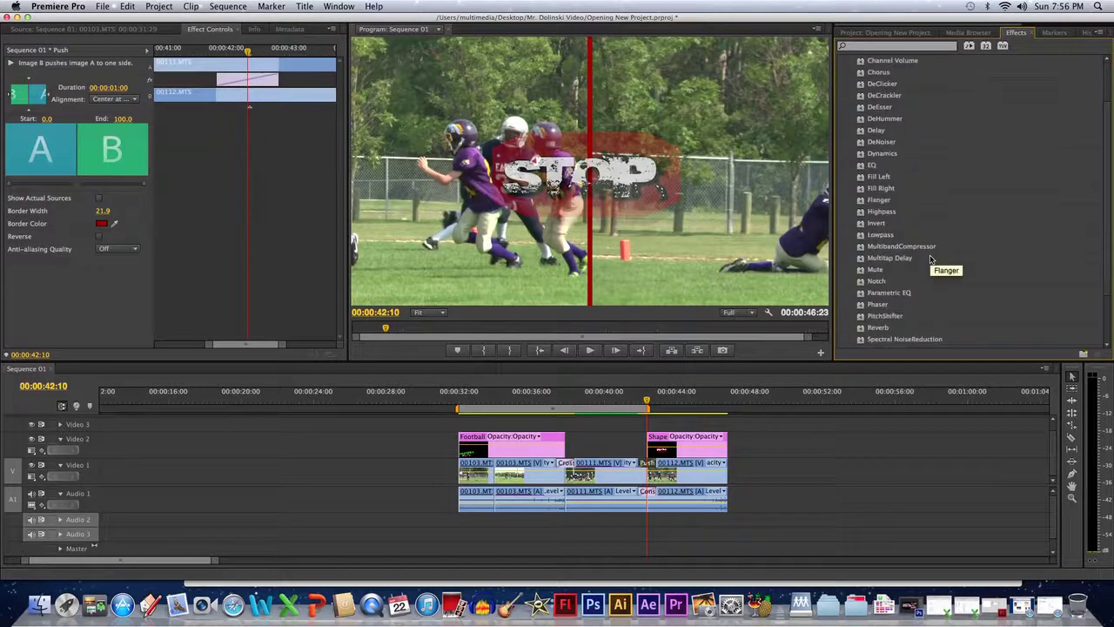
pyautogui.scroll(5, 910, 200)
pyautogui.scroll(-1, 903, 153)
pyautogui.scroll(1, 902, 153)
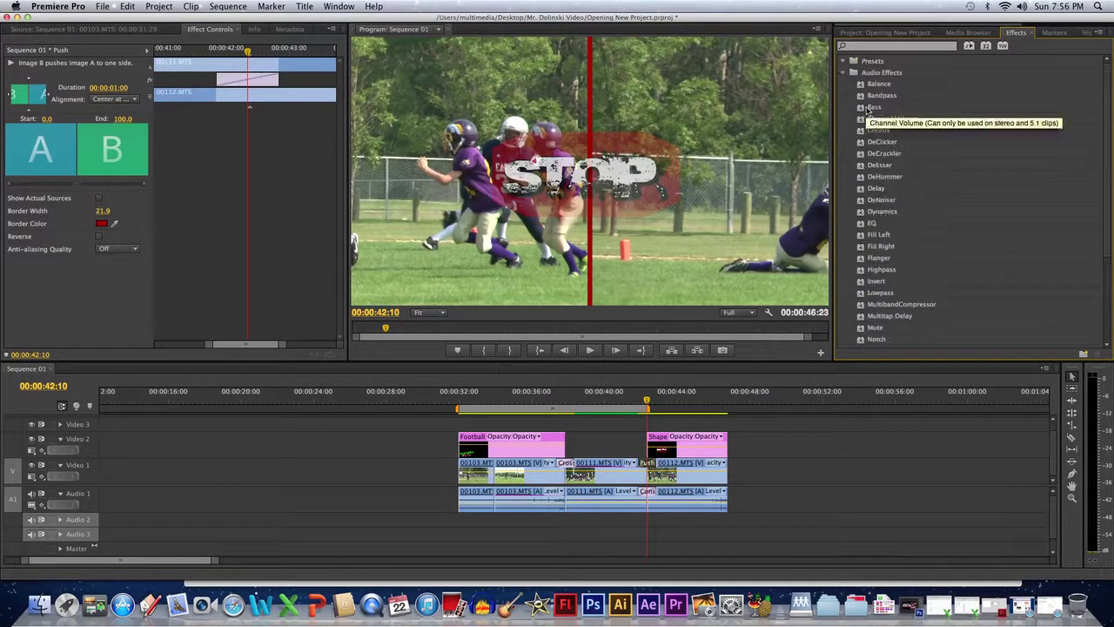
pyautogui.click(843, 73)
# Apply the Black & White image control effect to clip 00111.MTS, and preview it around 00:00:39:29
pyautogui.click(842, 95)
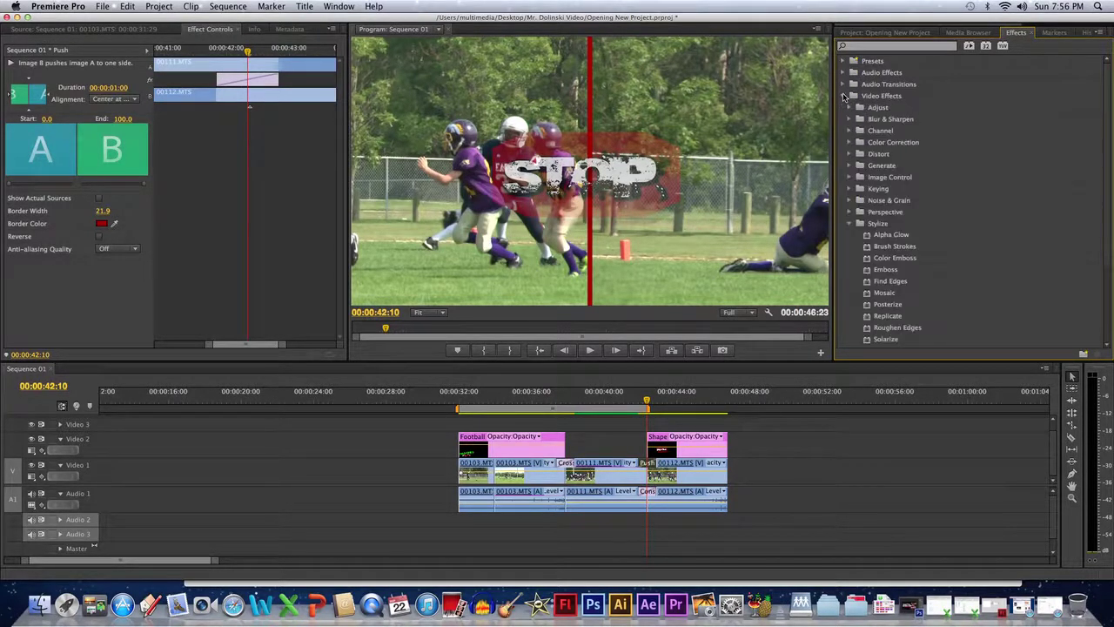
pyautogui.click(850, 225)
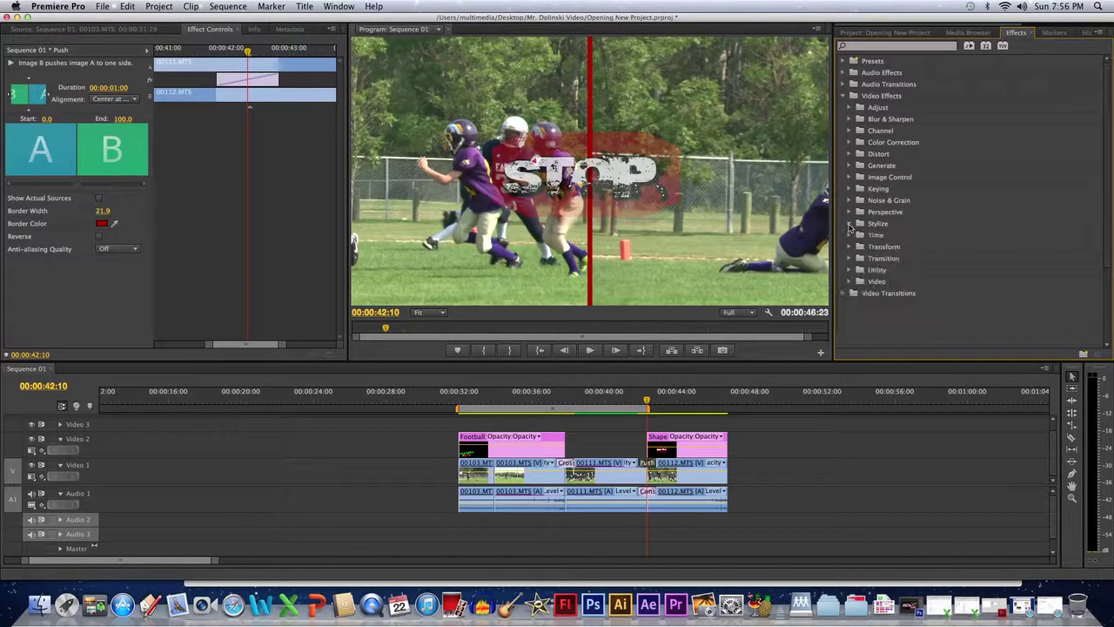
pyautogui.click(849, 178)
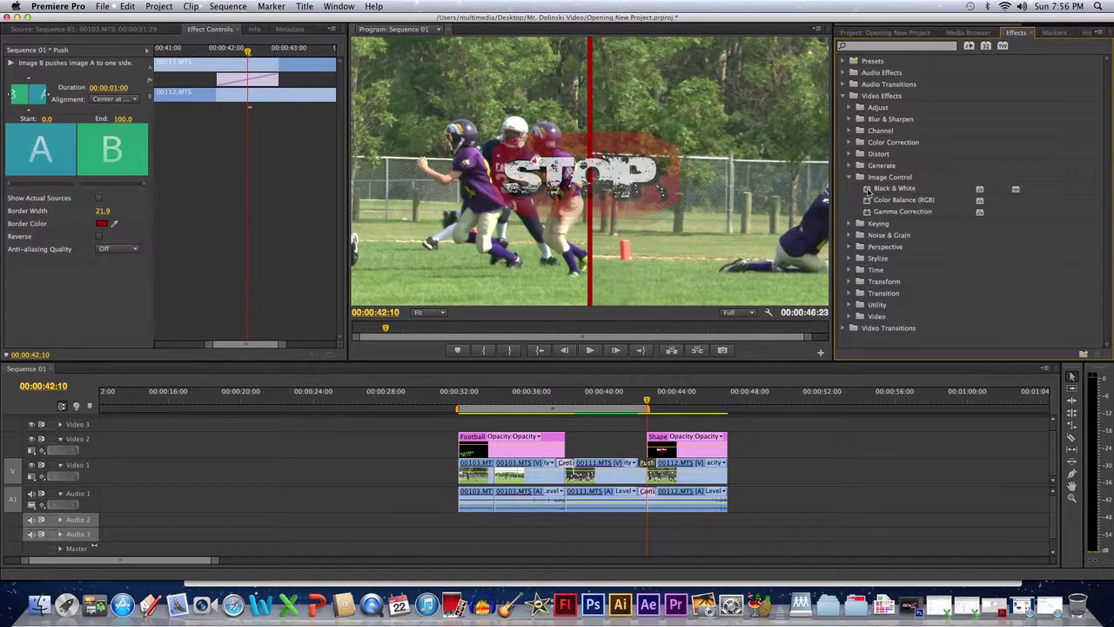
pyautogui.moveTo(868, 191); pyautogui.dragTo(600, 468)
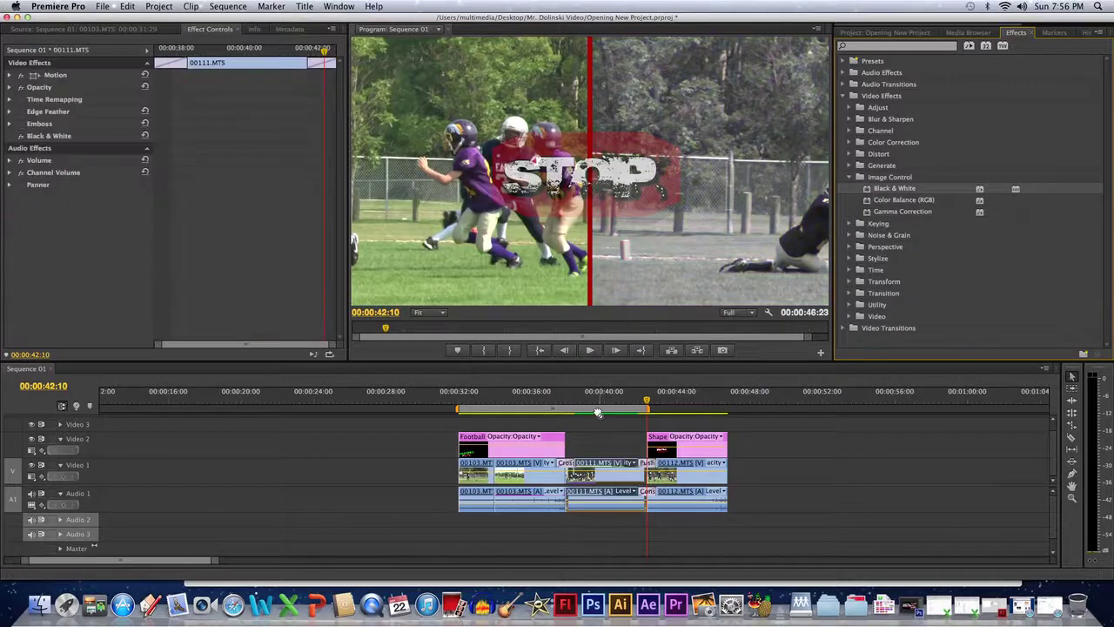
pyautogui.click(597, 399)
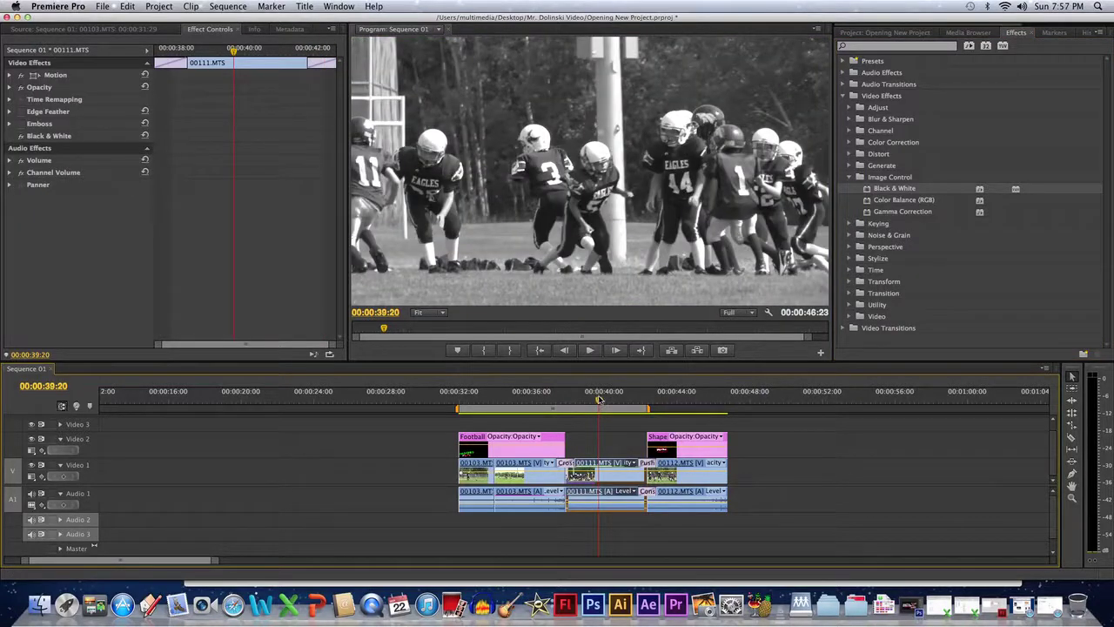
pyautogui.moveTo(598, 398); pyautogui.dragTo(604, 400)
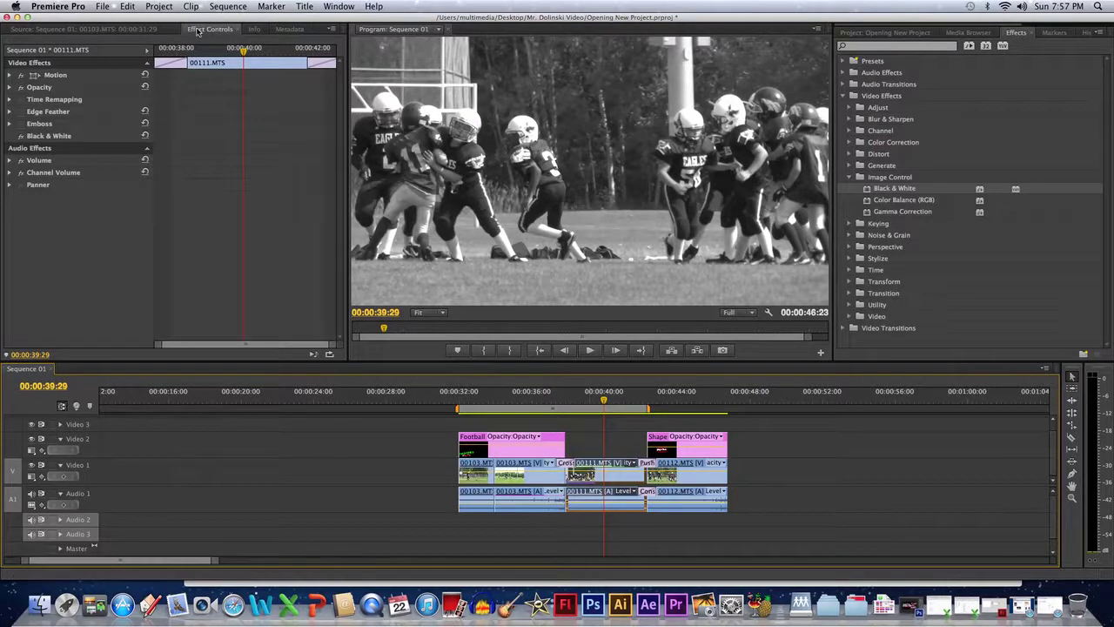
pyautogui.click(18, 137)
# Enable the Edge Feather effect on clip 00111.MTS and set its amount to 46
pyautogui.click(850, 177)
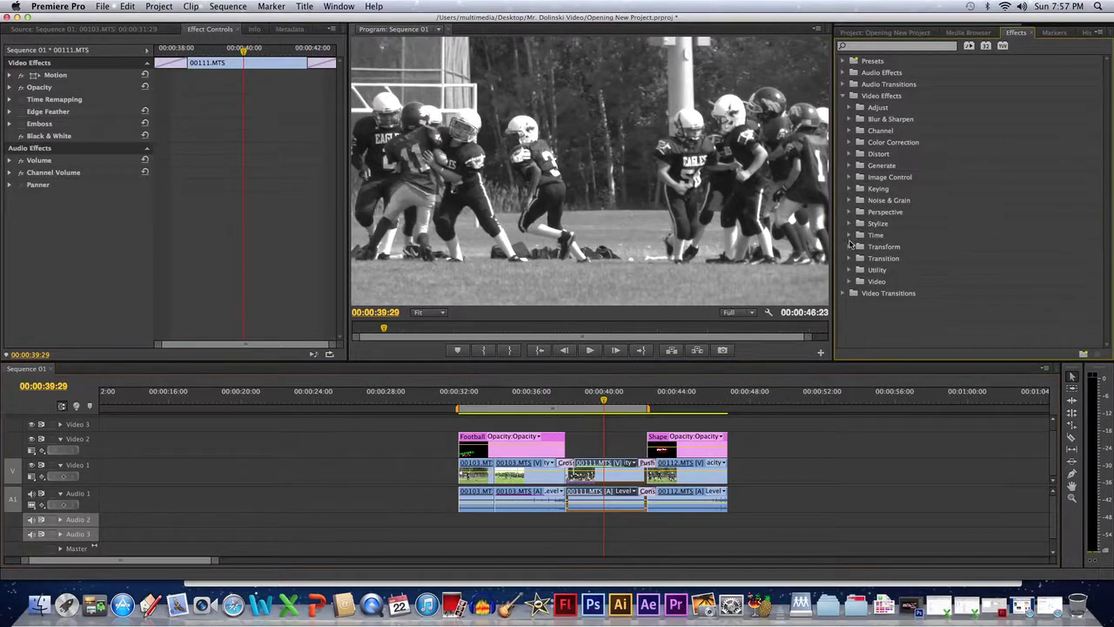
pyautogui.click(850, 247)
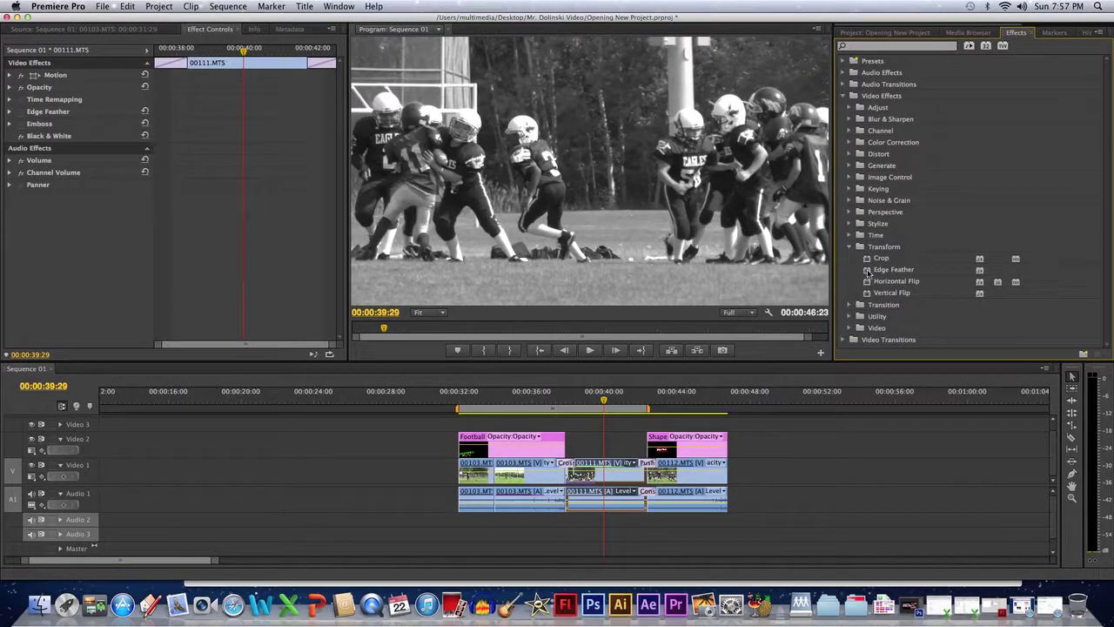
pyautogui.moveTo(867, 275); pyautogui.dragTo(618, 468)
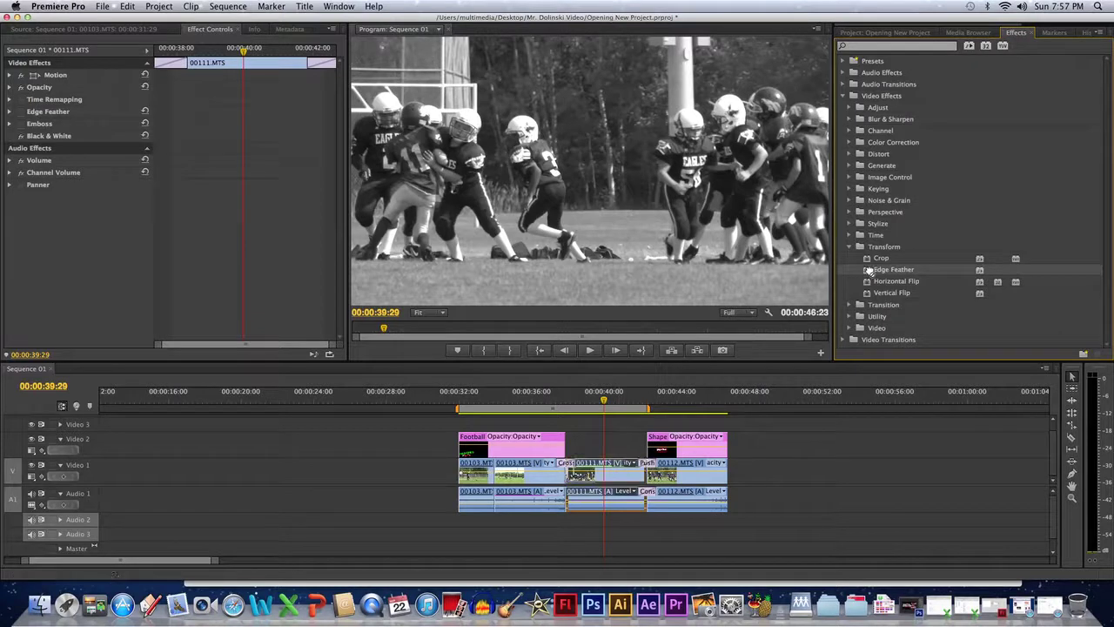
pyautogui.click(21, 112)
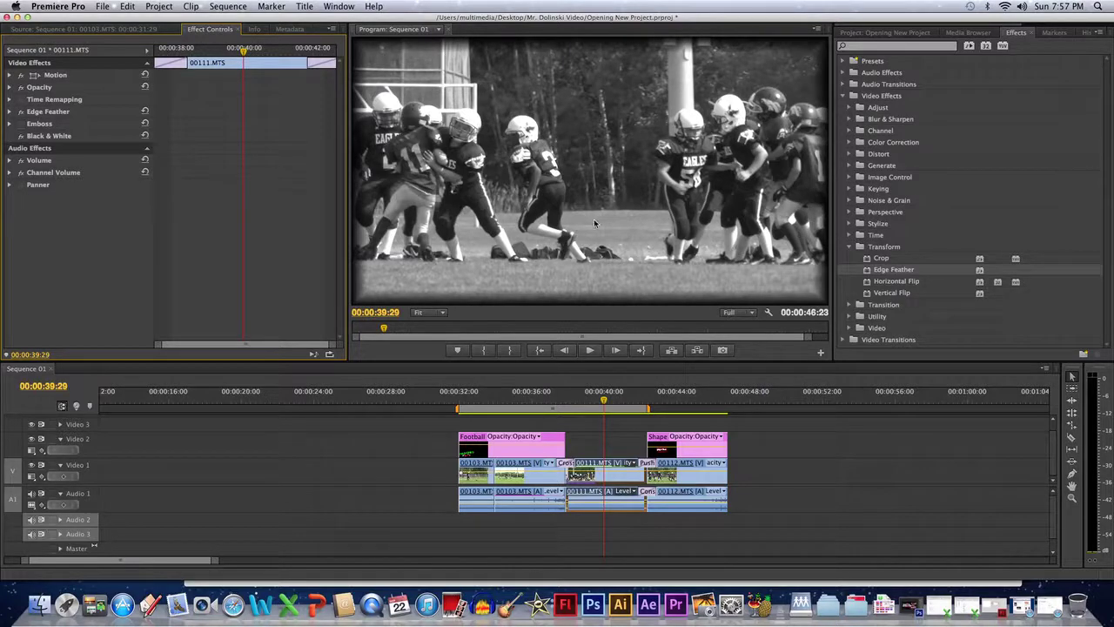
pyautogui.click(10, 112)
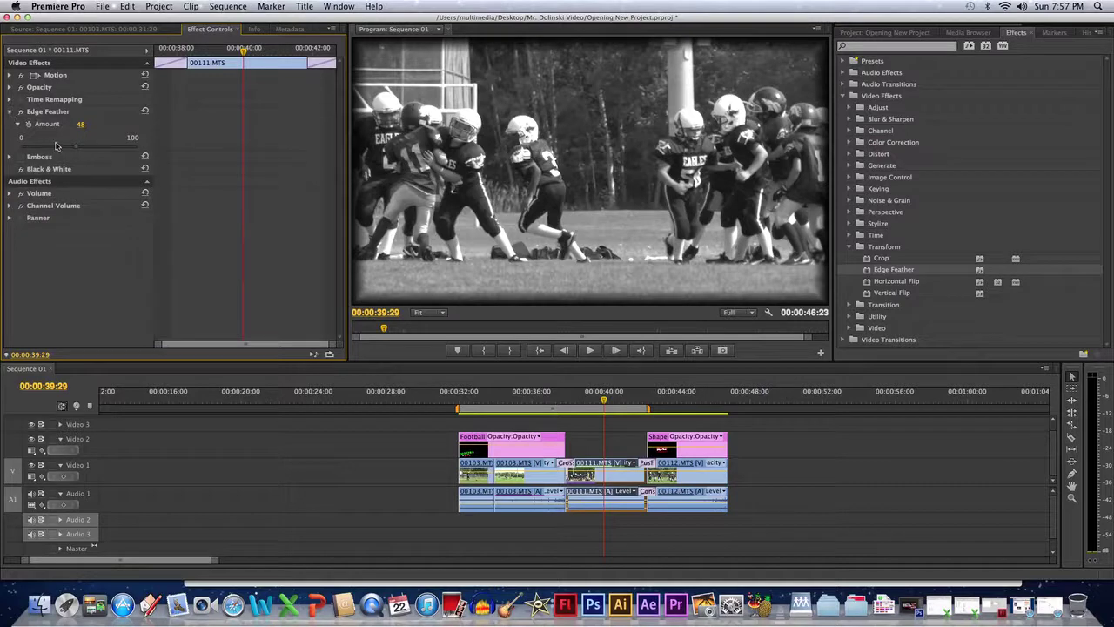
pyautogui.moveTo(60, 151); pyautogui.dragTo(85, 124)
pyautogui.moveTo(80, 125); pyautogui.dragTo(81, 125)
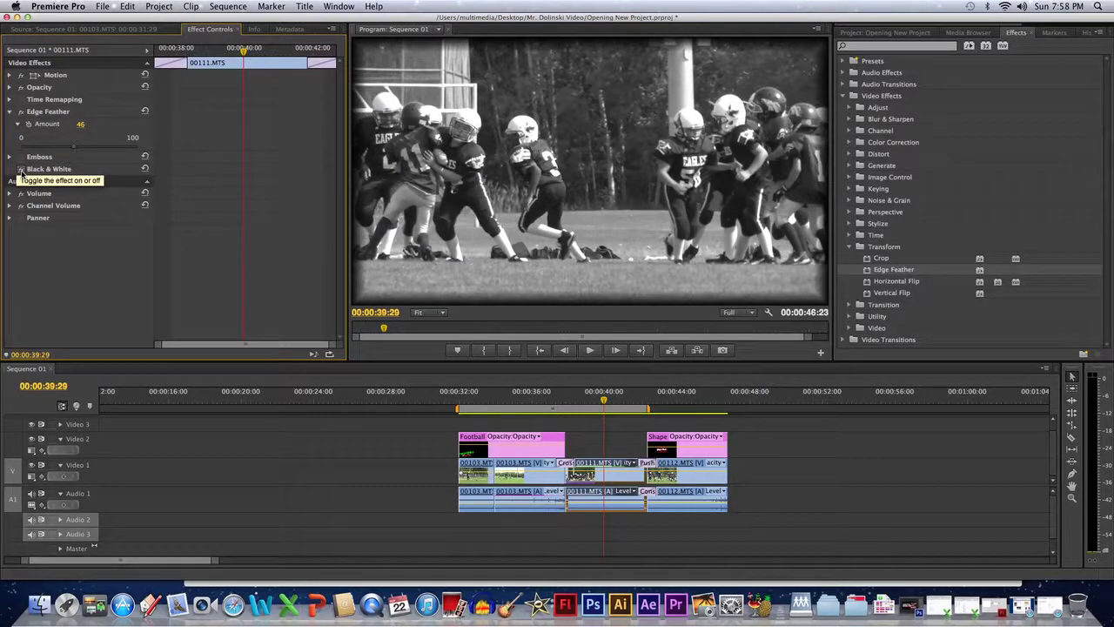
# Replace Black & White with the Emboss effect on clip 00111.MTS, with relief 2.49, contrast 137 and 5% blend with original
pyautogui.click(21, 169)
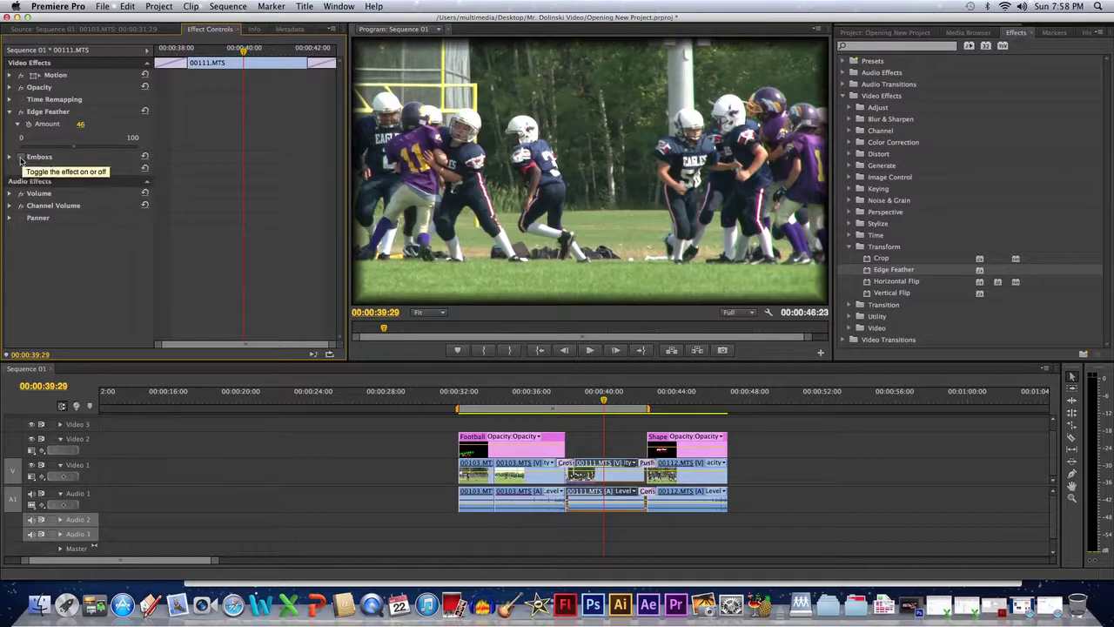
pyautogui.click(21, 158)
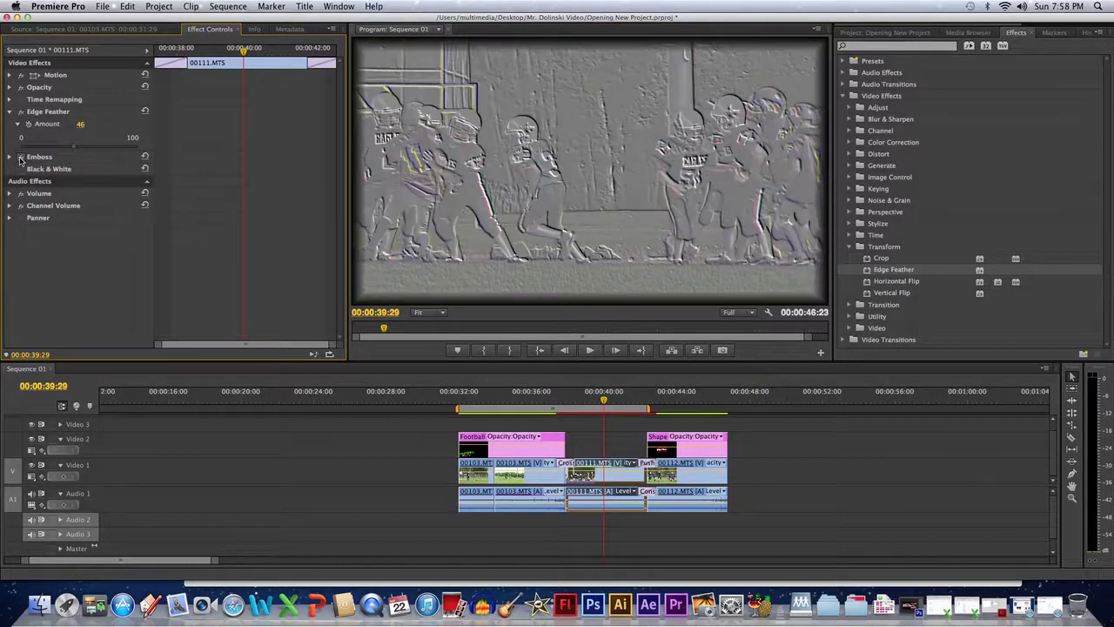
pyautogui.click(10, 157)
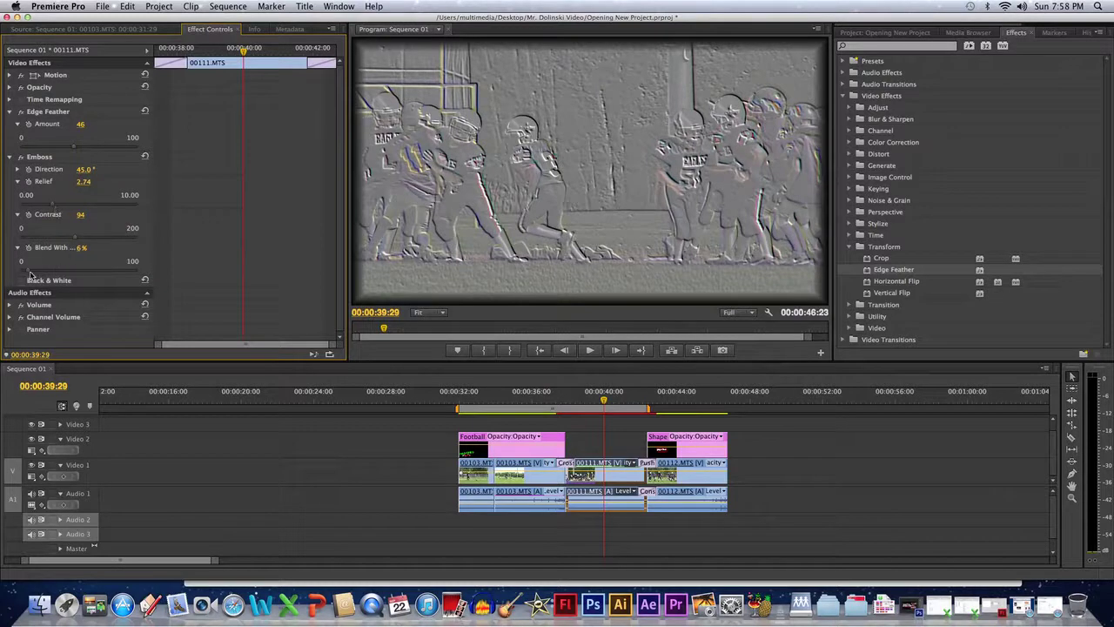
pyautogui.moveTo(52, 208); pyautogui.dragTo(95, 242)
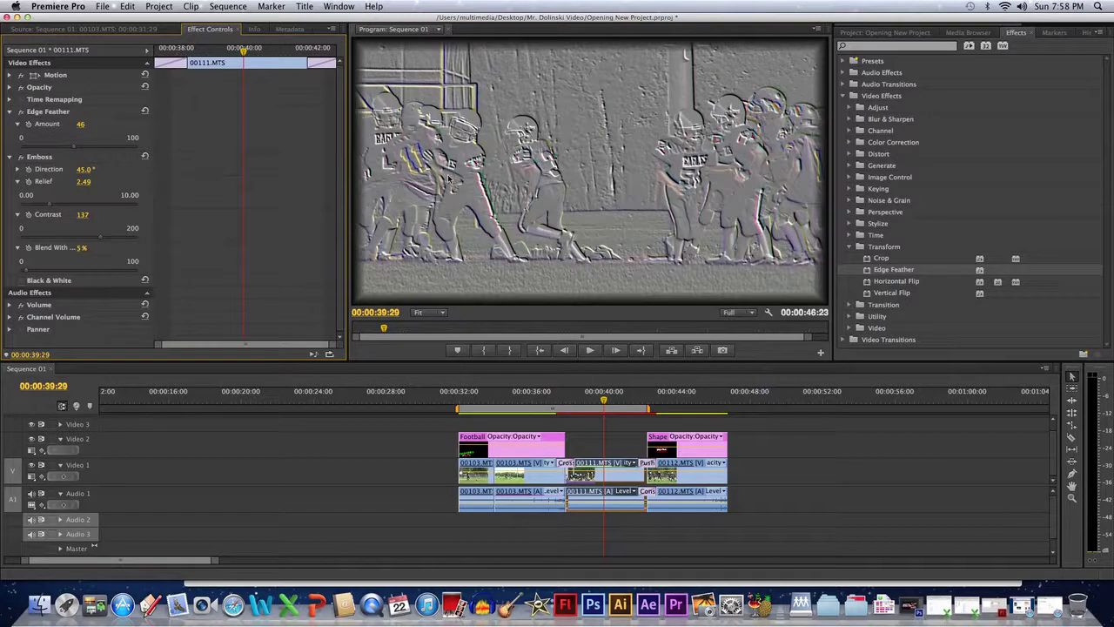
pyautogui.click(20, 158)
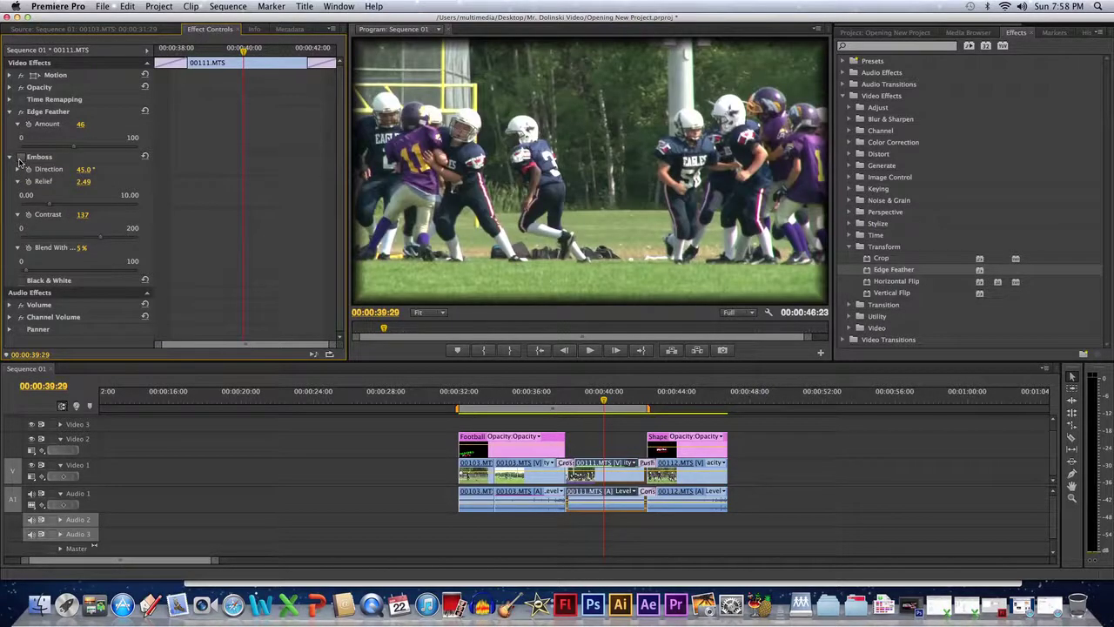
pyautogui.click(20, 159)
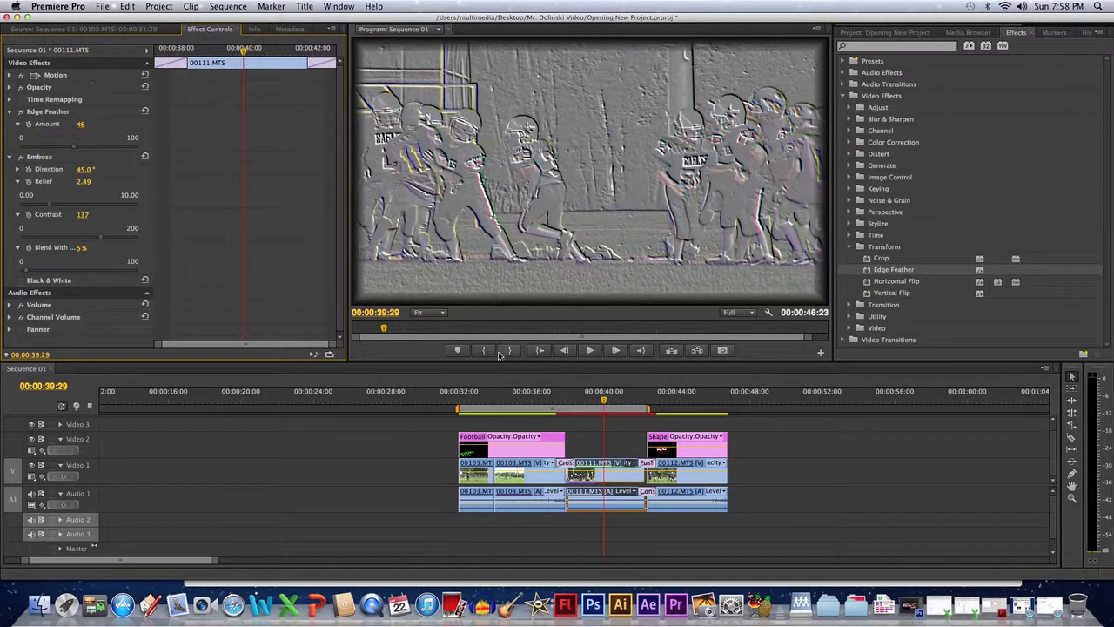
# Preview the sequence at 00:00:33:04 and 00:00:44:18
pyautogui.click(478, 402)
pyautogui.moveTo(476, 398); pyautogui.dragTo(480, 398)
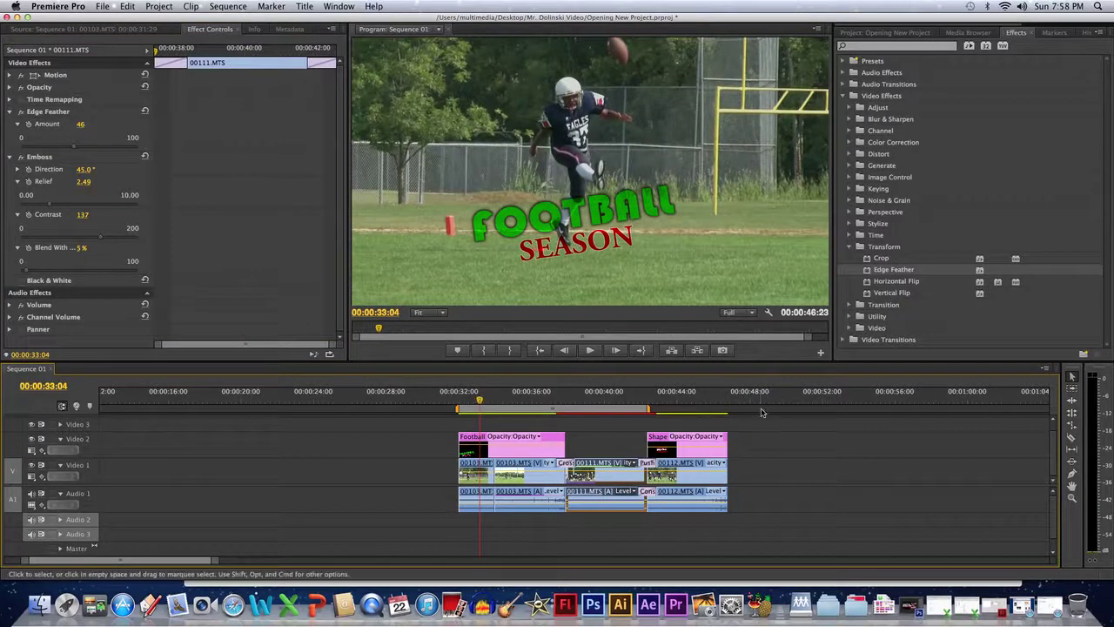
pyautogui.click(689, 400)
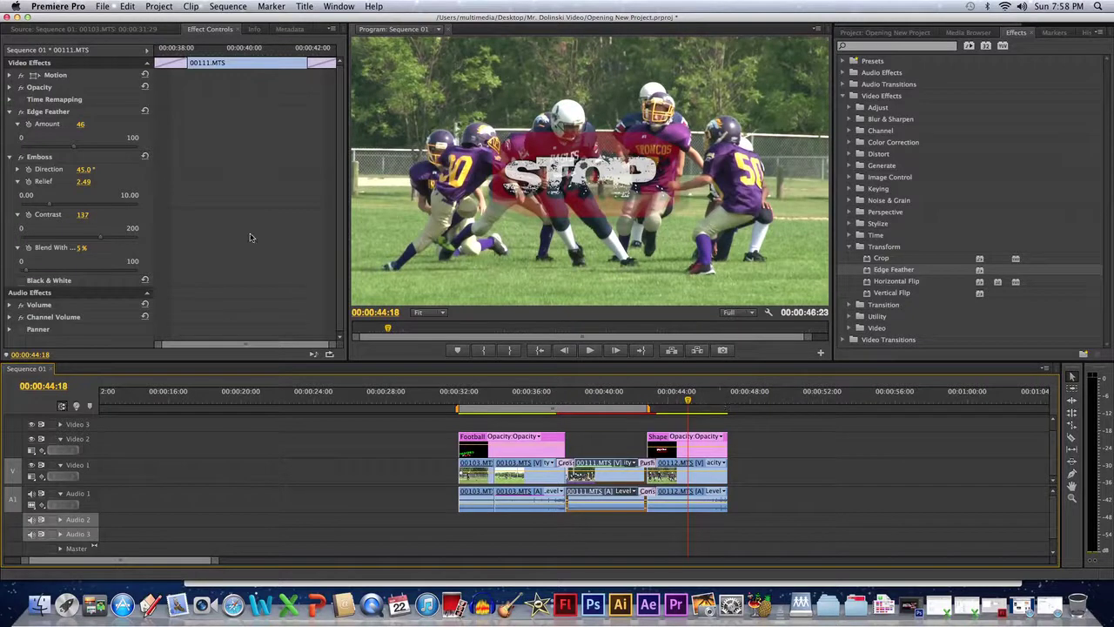
pyautogui.click(10, 113)
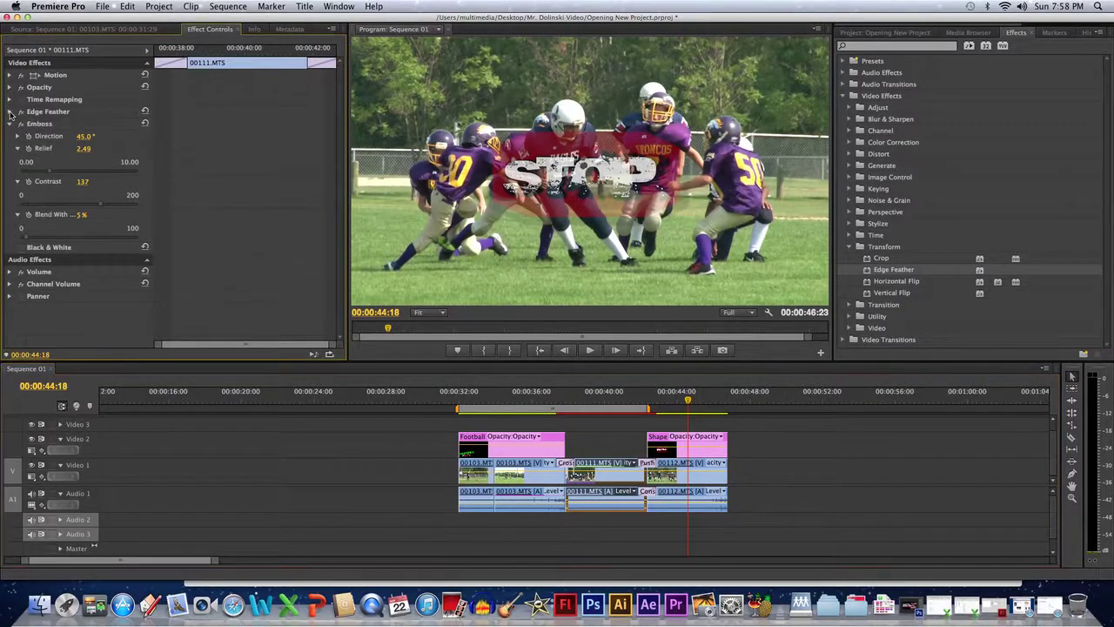
# Reveal the Motion and Opacity settings of clip 00112.MTS and set its horizontal position to 1133 at 00:00:43:24
pyautogui.click(681, 469)
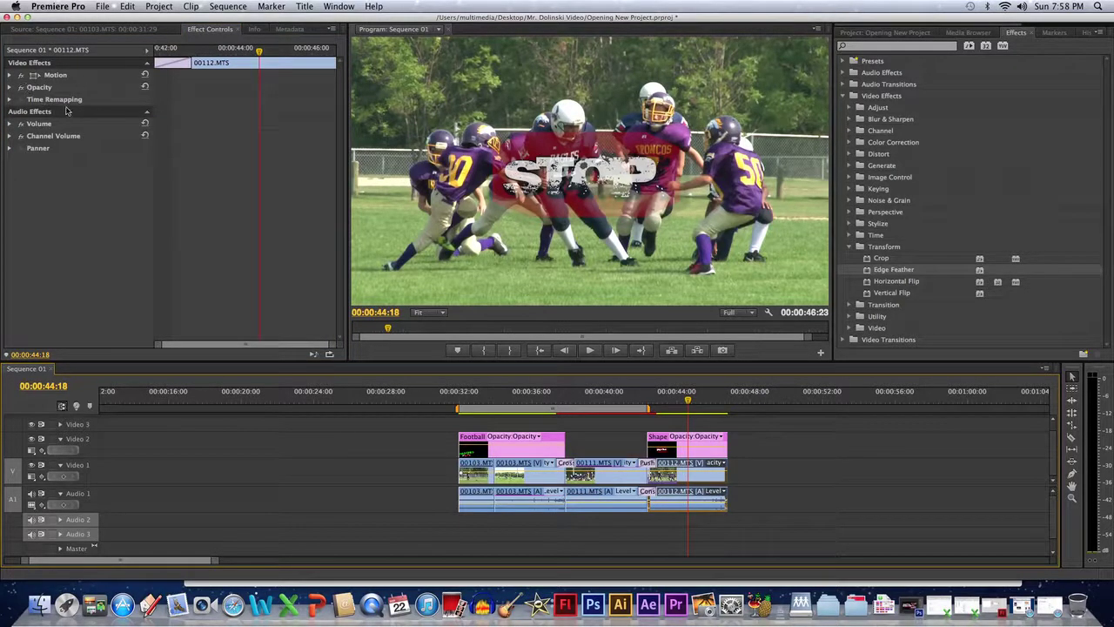
pyautogui.click(9, 88)
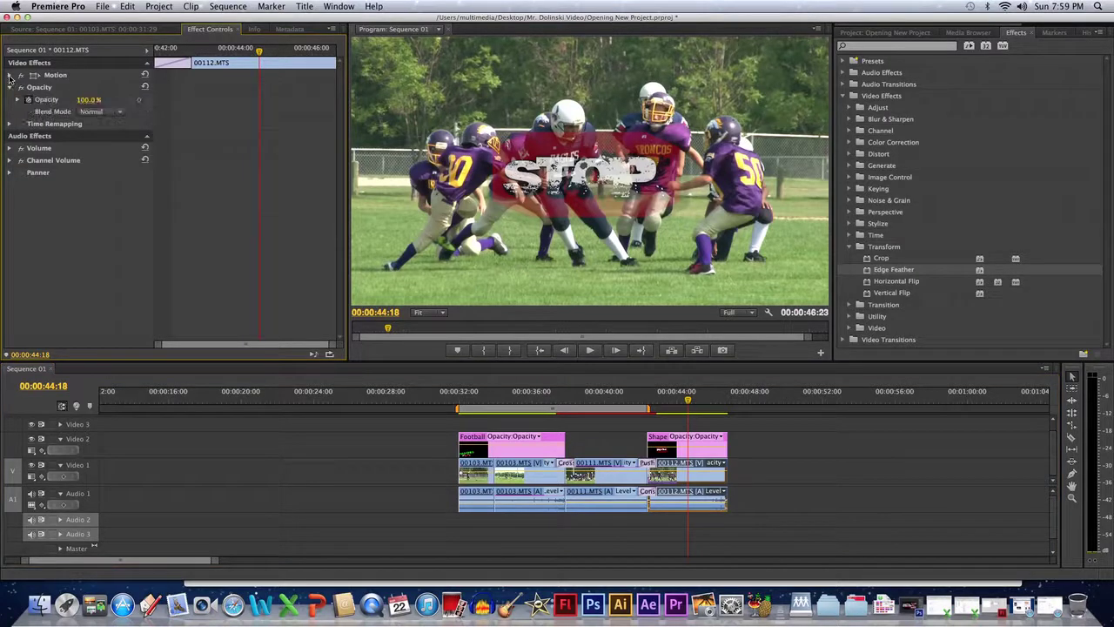
pyautogui.click(10, 76)
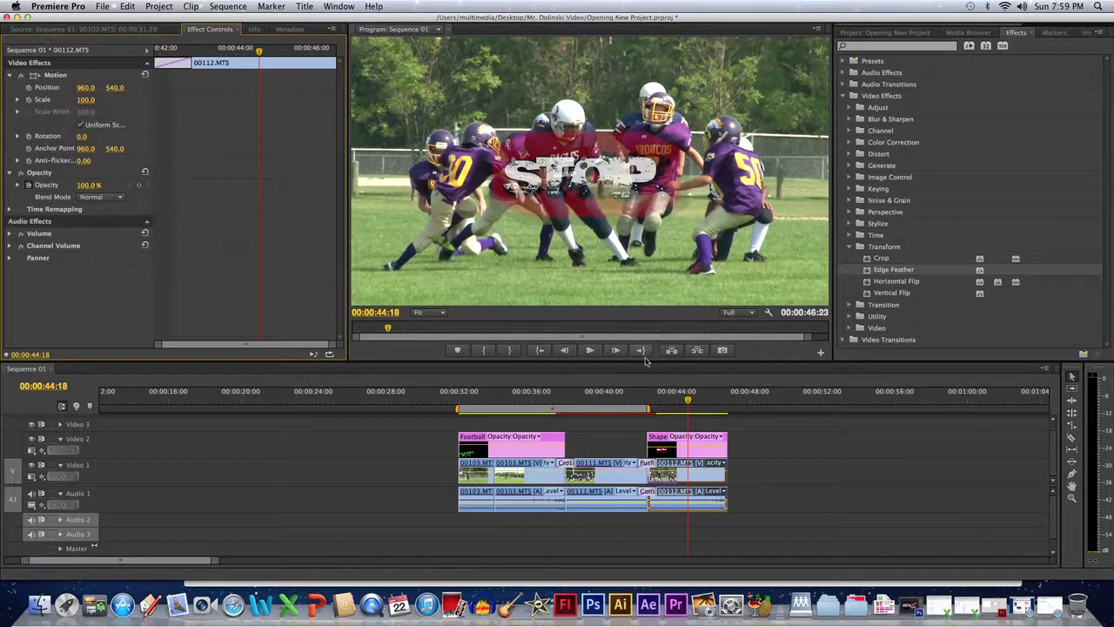
pyautogui.click(672, 397)
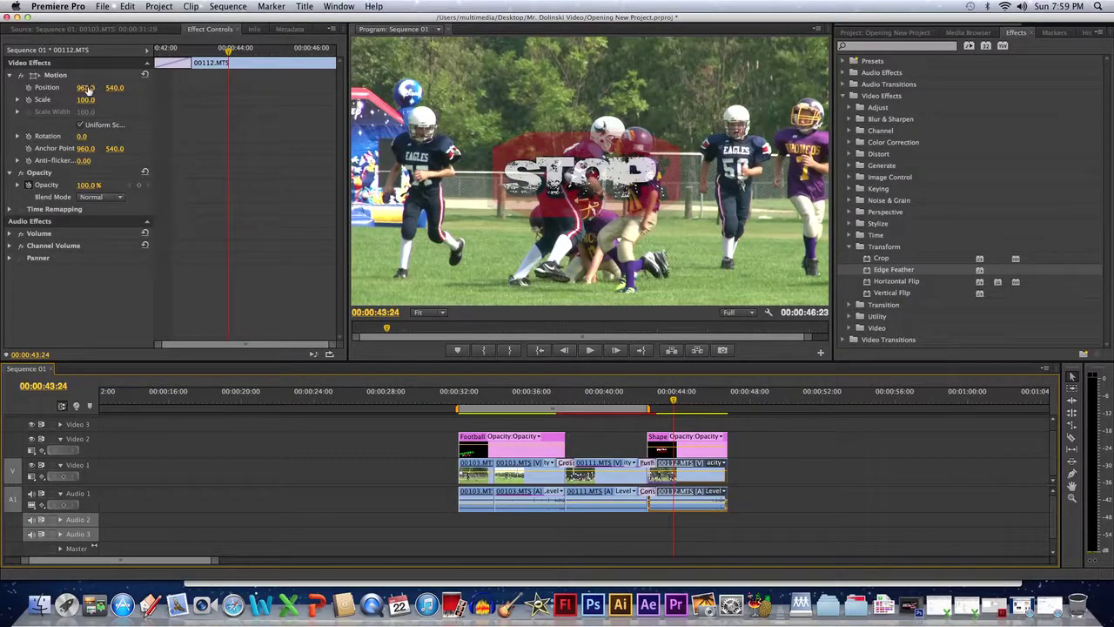
pyautogui.moveTo(84, 88); pyautogui.dragTo(235, 88)
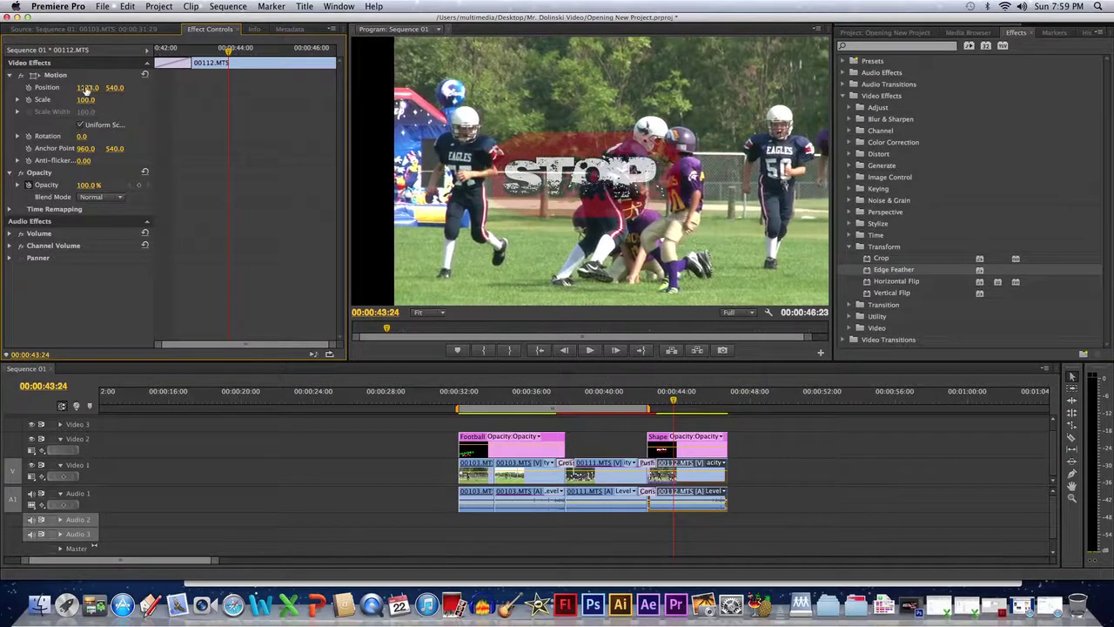
# Move the STOP title to the lower right of the frame and shift clip 00112.MTS to position 1457.3, 547.0
pyautogui.click(454, 70)
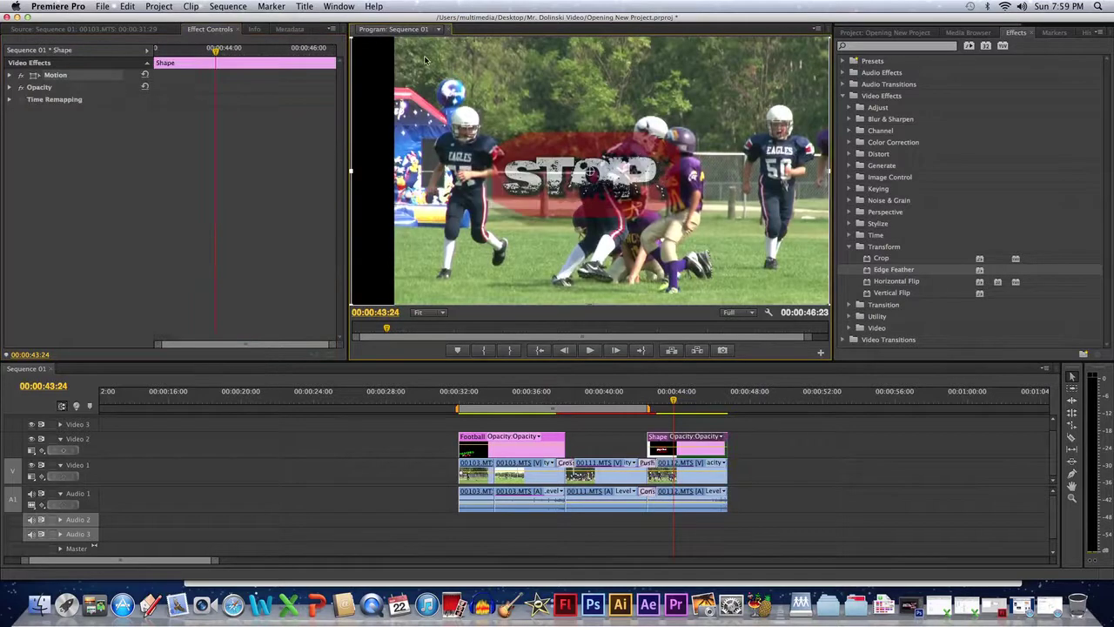
pyautogui.moveTo(422, 57); pyautogui.dragTo(536, 142)
pyautogui.click(442, 61)
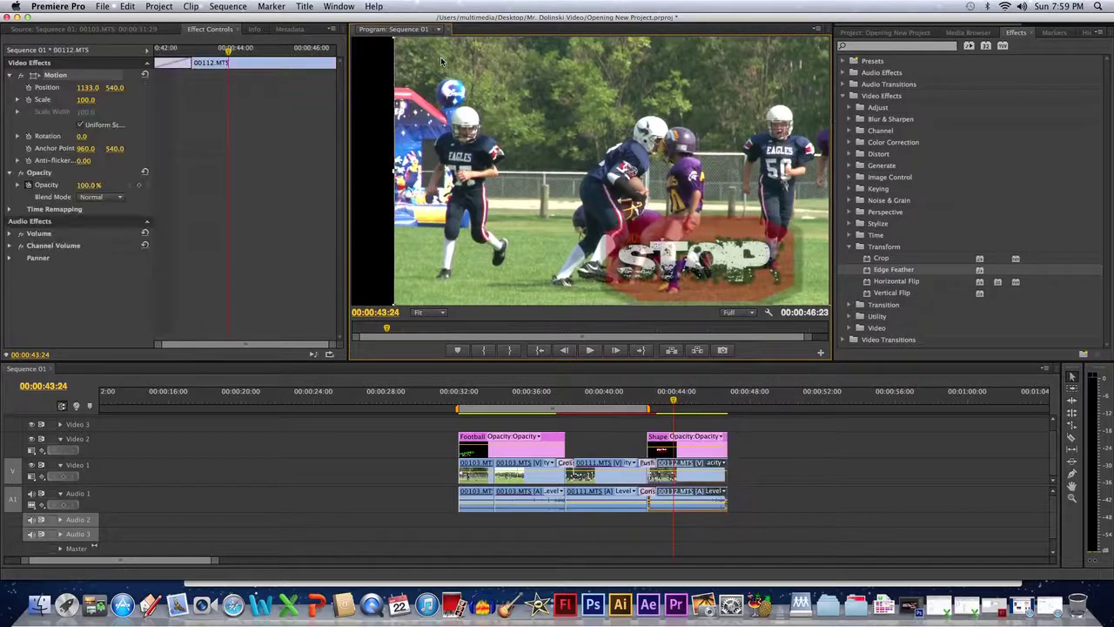
pyautogui.moveTo(414, 61); pyautogui.dragTo(506, 68)
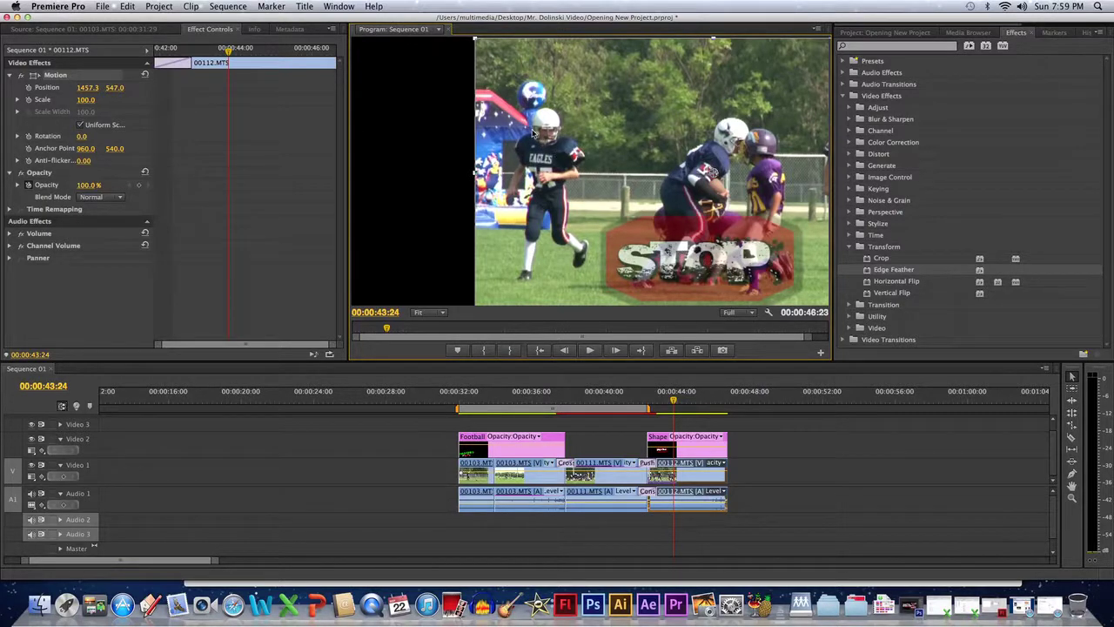
# Scale clip 00112.MTS to 59.2 and reposition it in the upper left of the frame at 736.4, 423.4
pyautogui.click(17, 100)
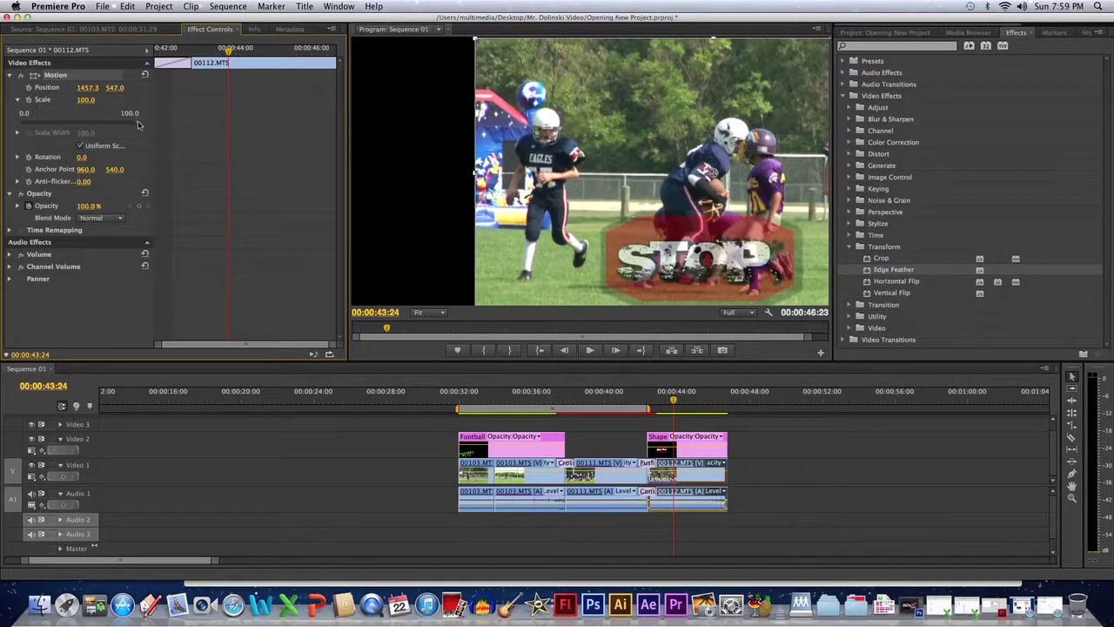
pyautogui.moveTo(136, 126); pyautogui.dragTo(89, 123)
pyautogui.moveTo(689, 125); pyautogui.dragTo(510, 98)
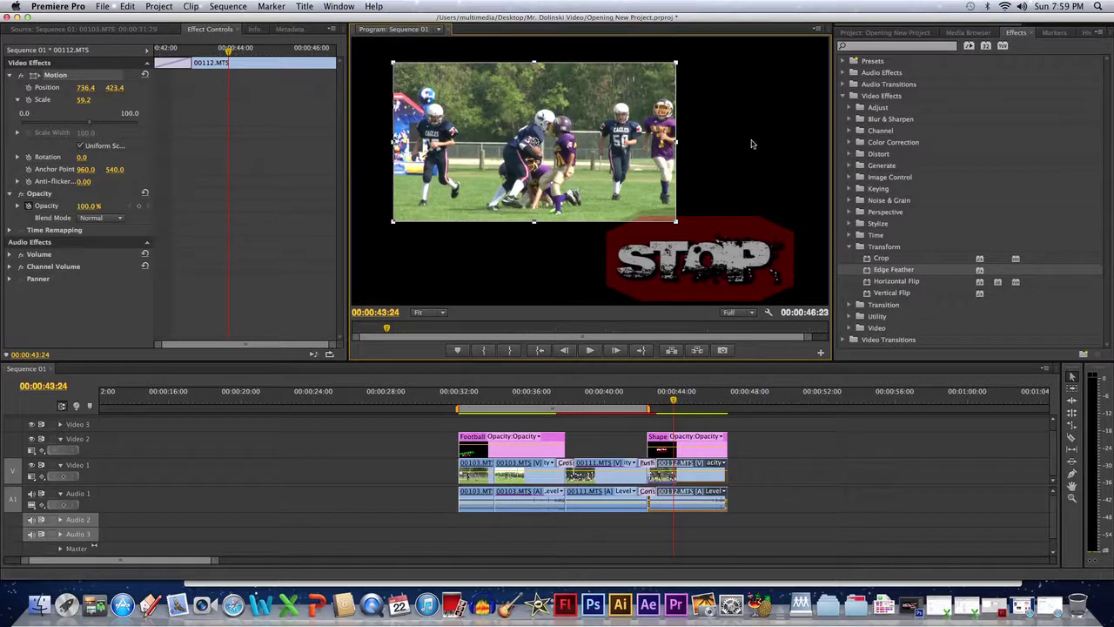
pyautogui.click(739, 218)
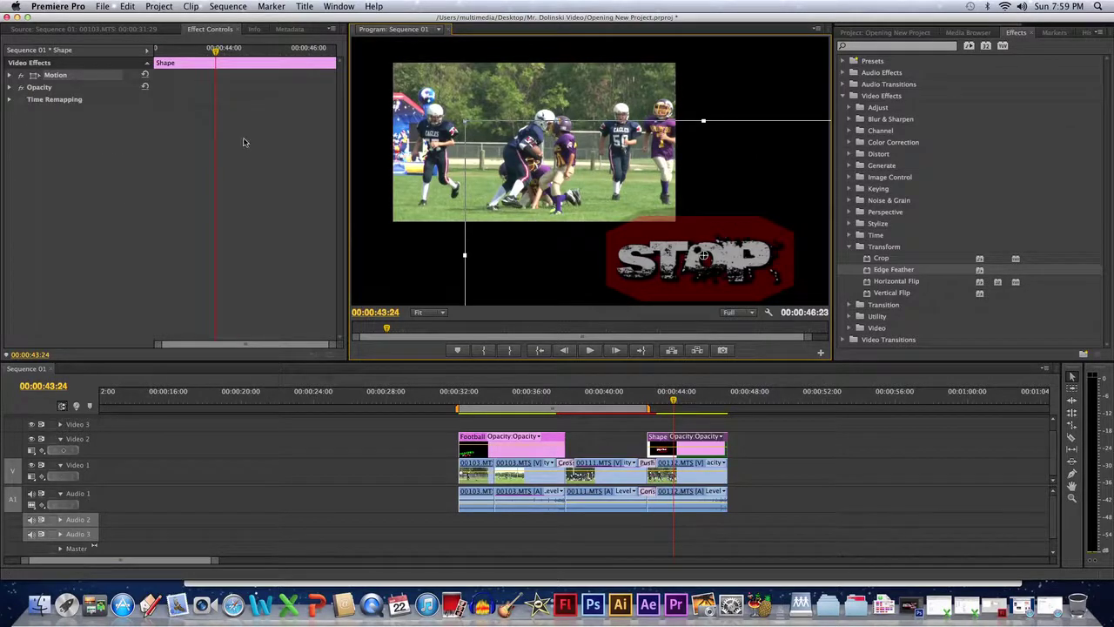
pyautogui.click(689, 462)
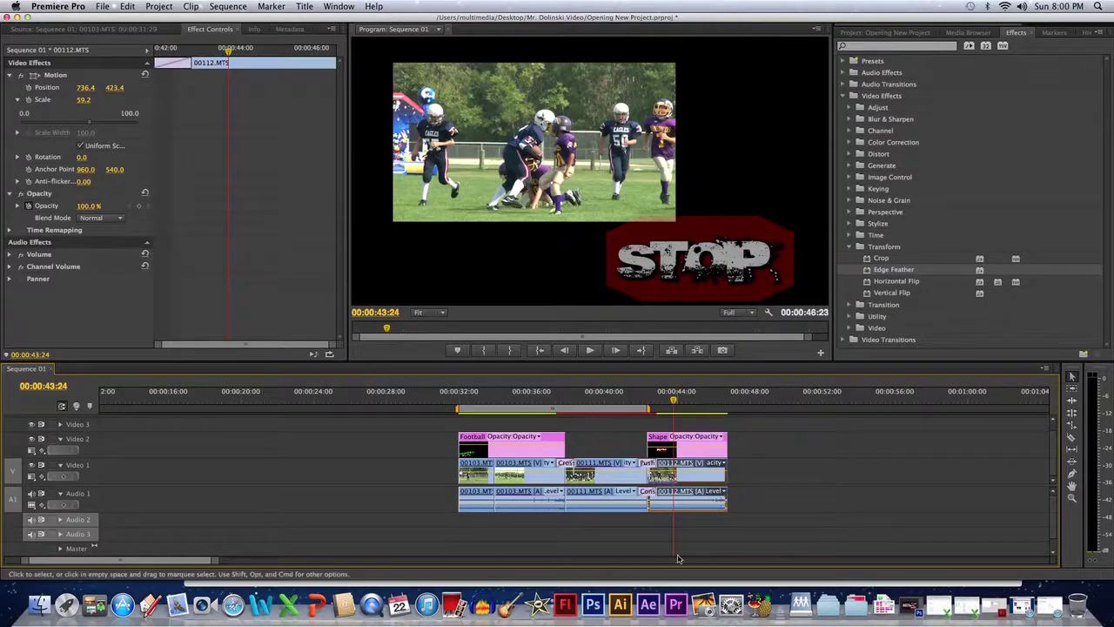
# Preview the clips around 00:00:39:27 and 00:00:44:11, and rotate clip 00112.MTS to -7.1°
pyautogui.click(604, 399)
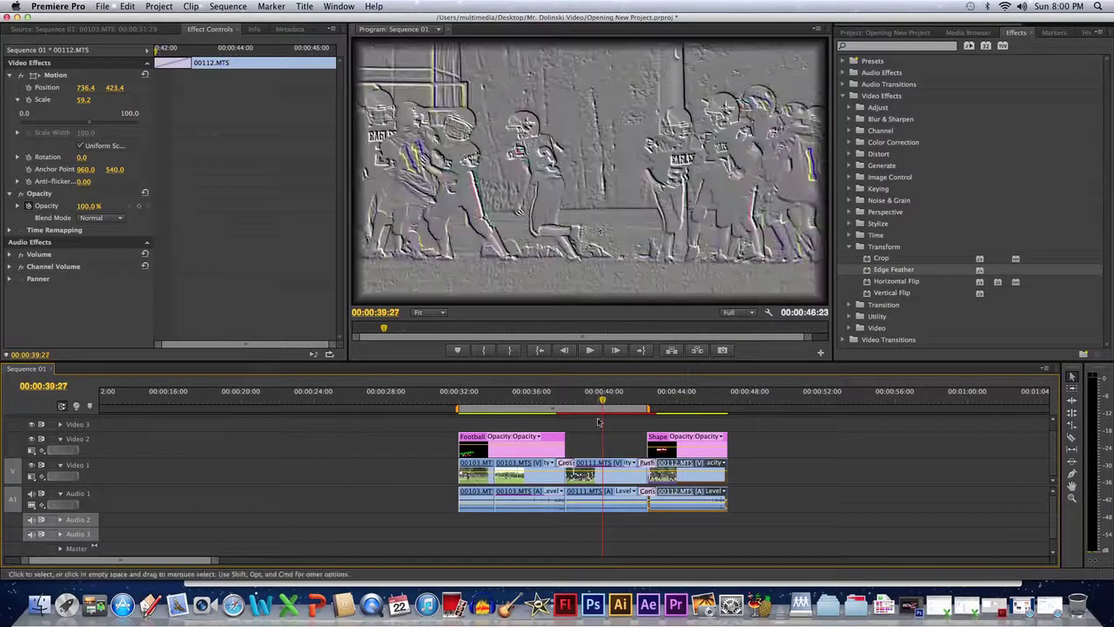
pyautogui.click(683, 399)
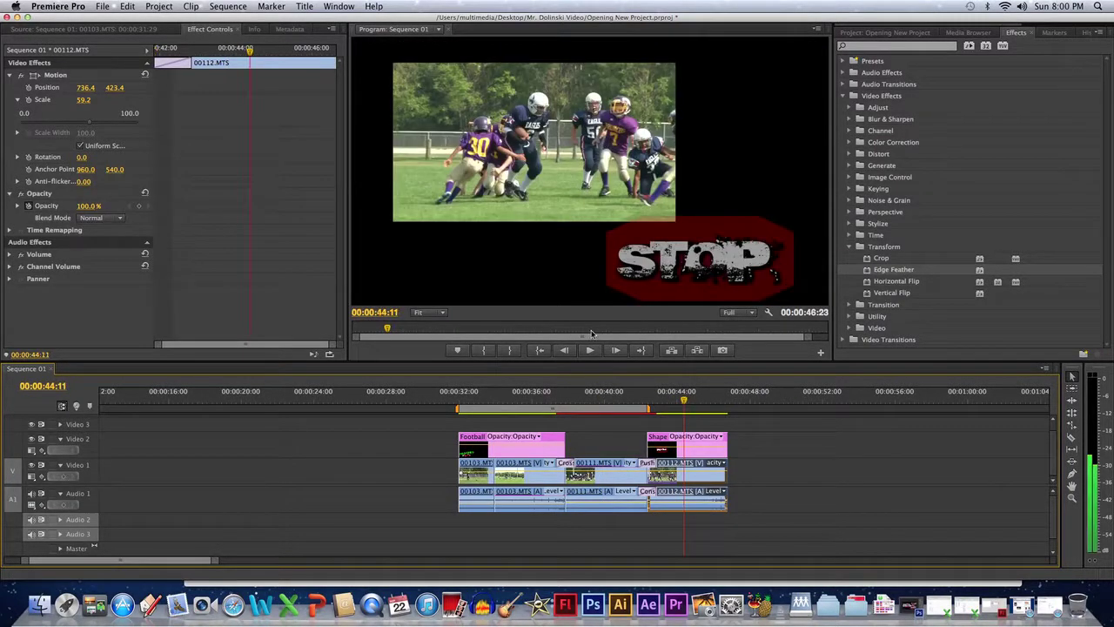
pyautogui.click(16, 156)
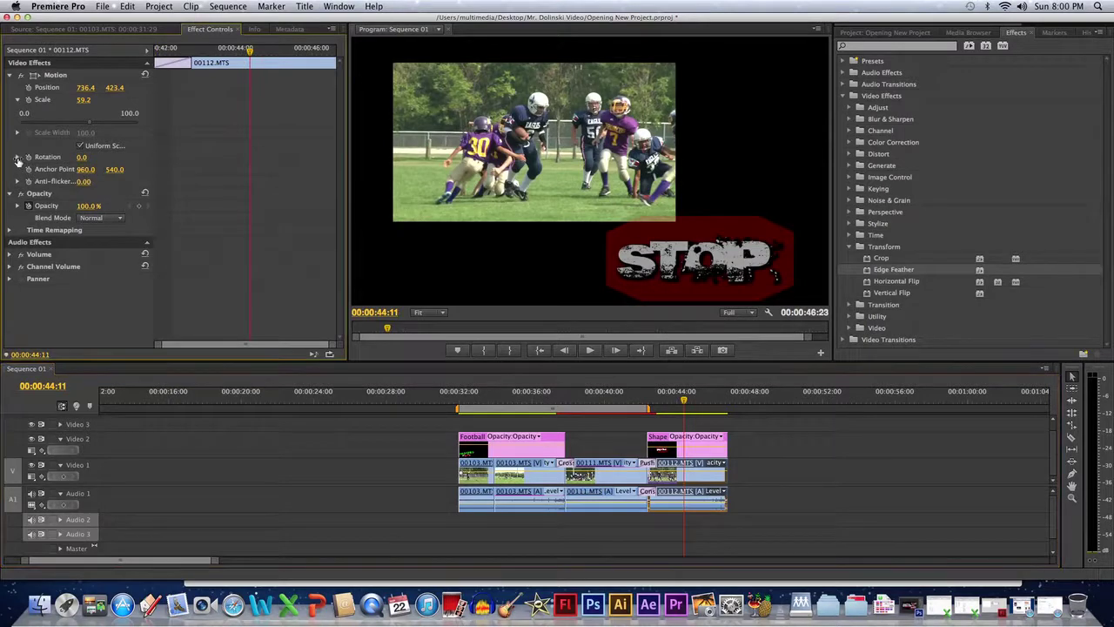
pyautogui.moveTo(86, 173); pyautogui.dragTo(82, 170)
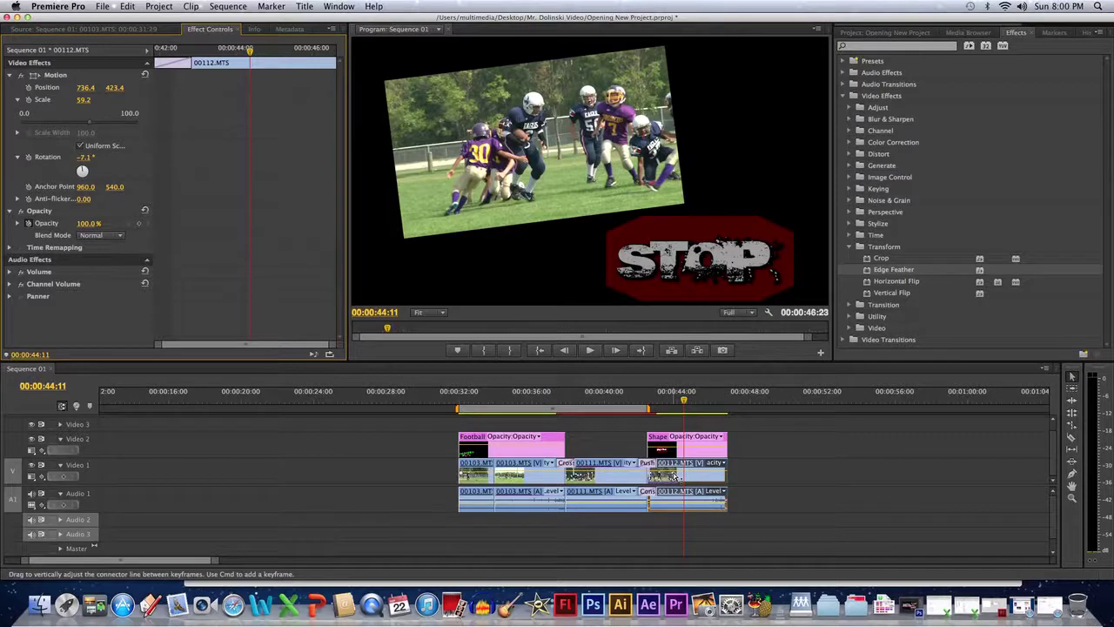
# Keyframe clip 00112.MTS's opacity at 100% at 00:00:44:11 and set its blend mode to Multiply
pyautogui.moveTo(675, 475); pyautogui.dragTo(674, 476)
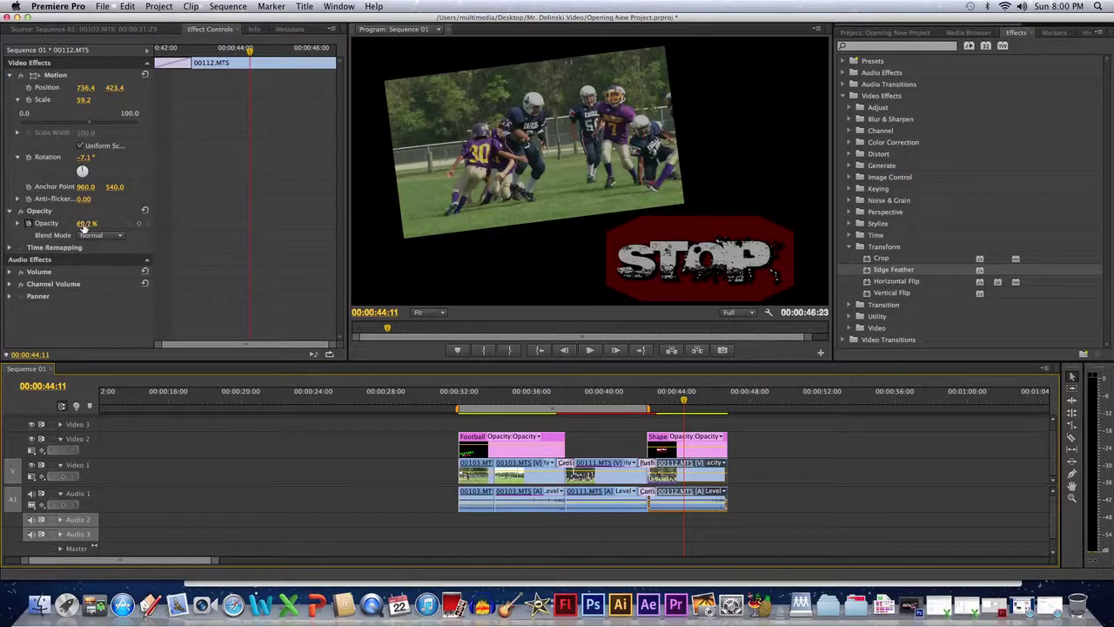
pyautogui.moveTo(87, 224); pyautogui.dragTo(90, 223)
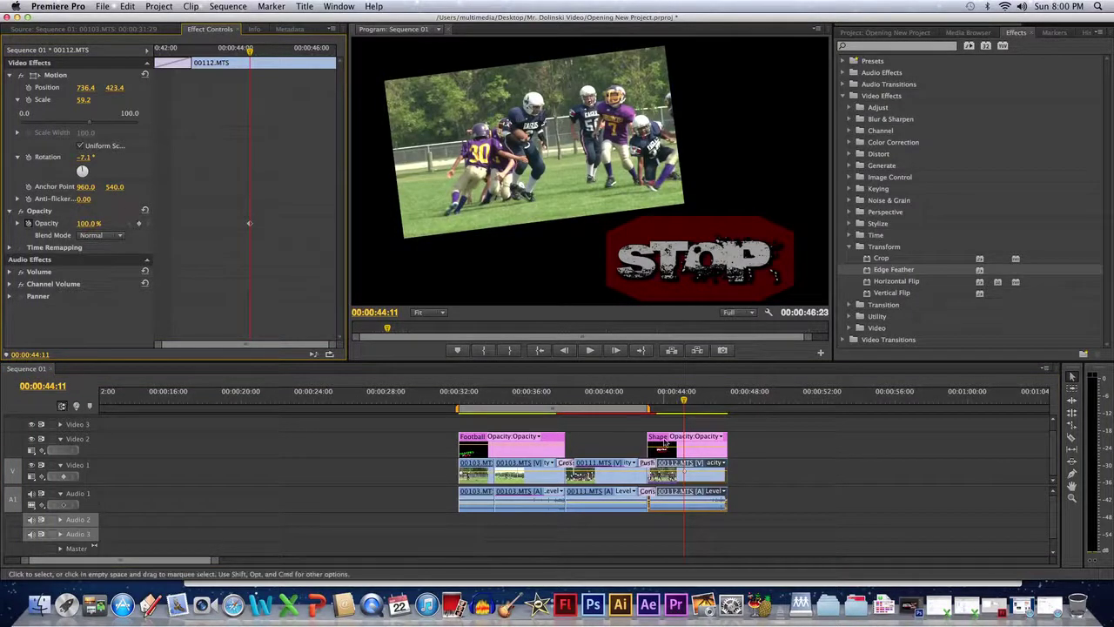
pyautogui.click(122, 237)
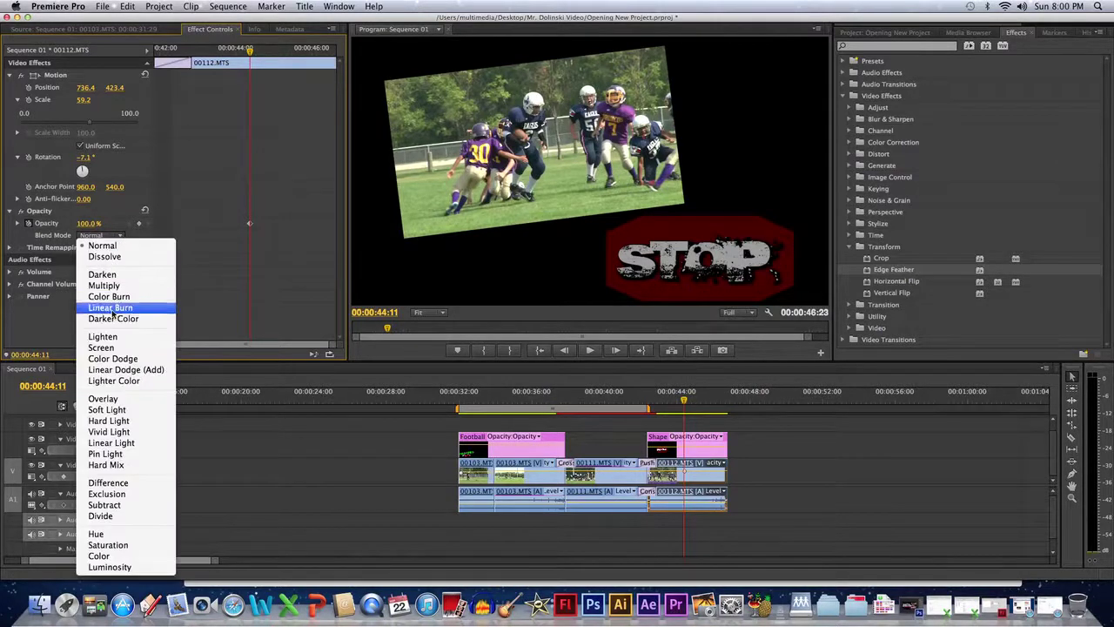
pyautogui.press('Escape')
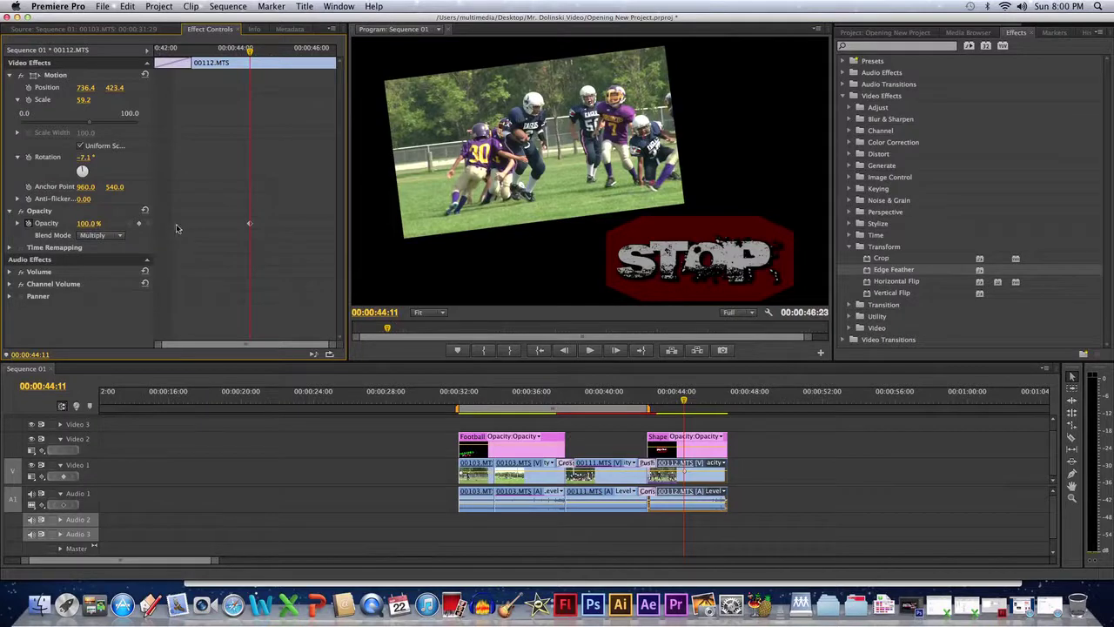
# Move the STOP title over the football footage to position 927.3, 528.3
pyautogui.click(664, 439)
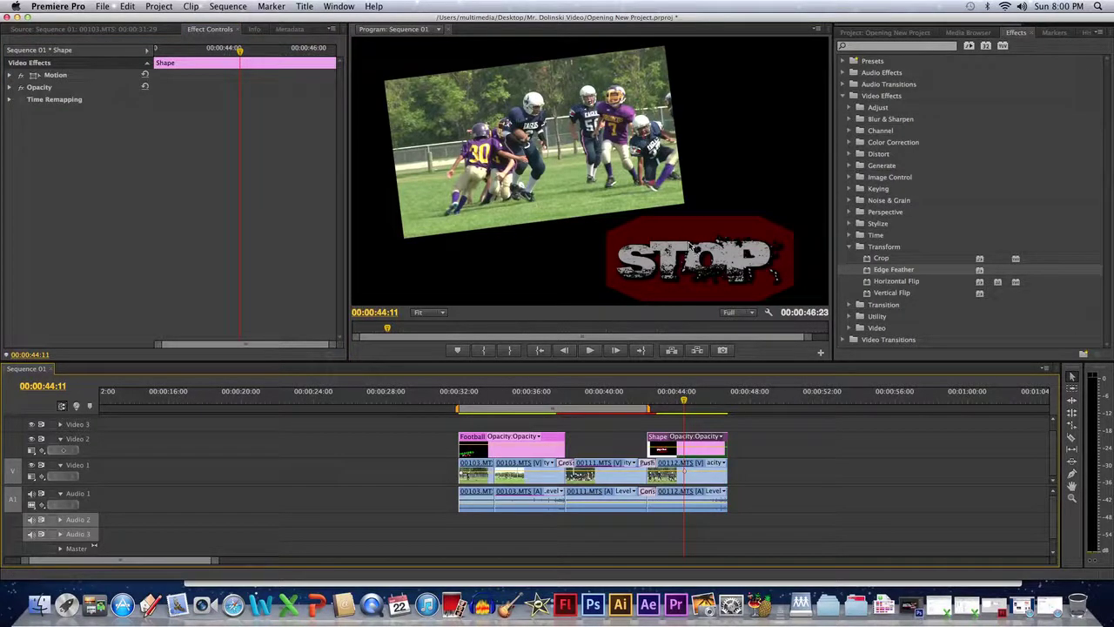
pyautogui.click(692, 250)
pyautogui.moveTo(676, 254); pyautogui.dragTo(562, 177)
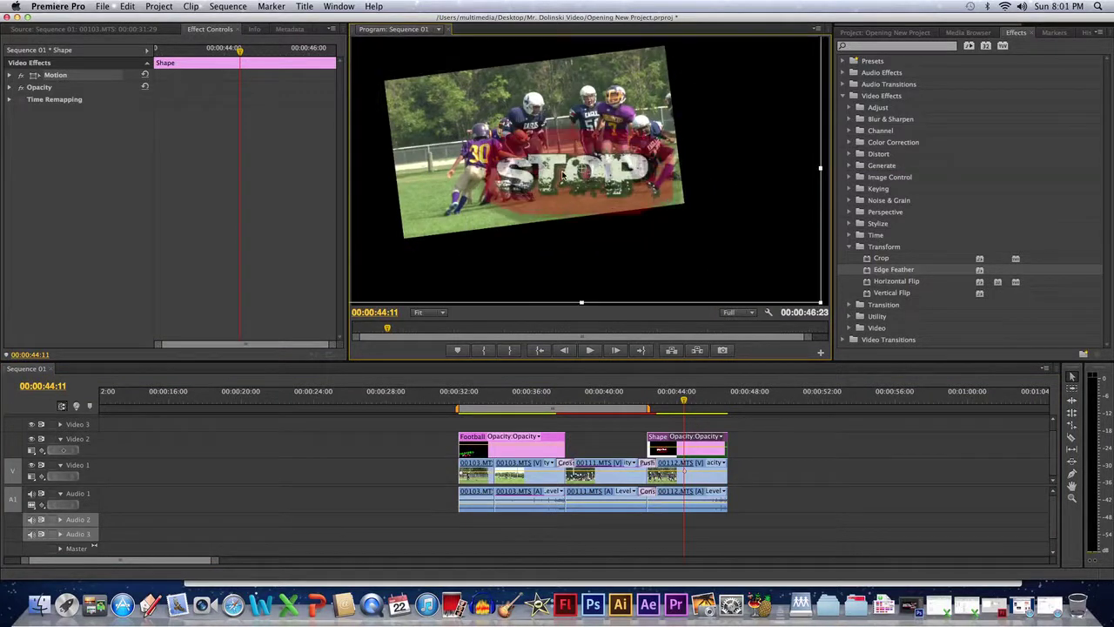
pyautogui.click(77, 144)
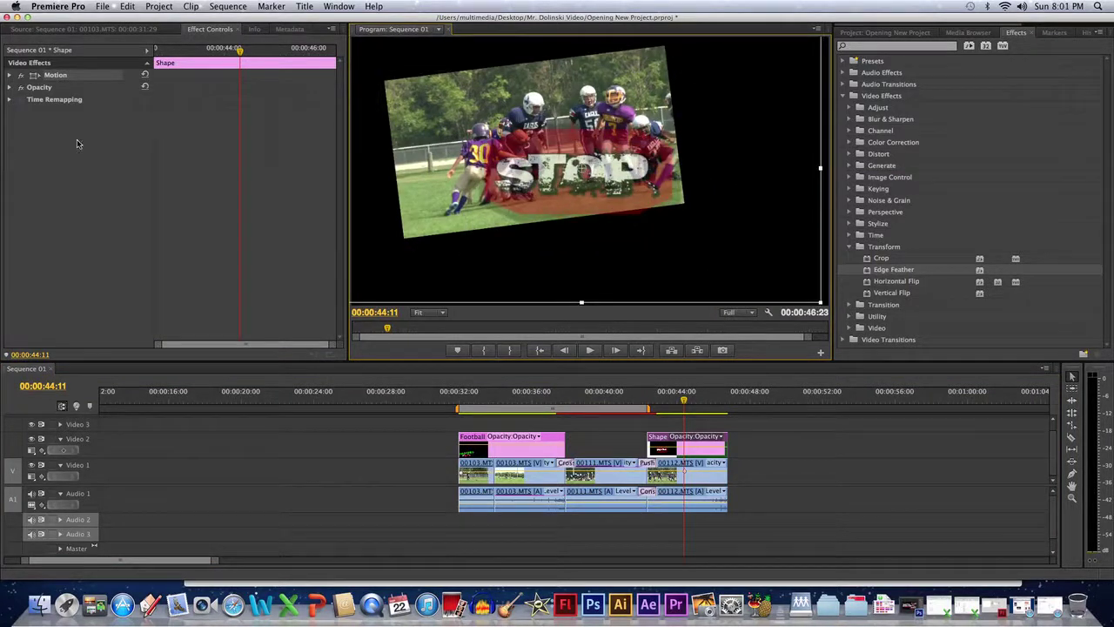
# Set the STOP title's scale to 200
pyautogui.click(10, 87)
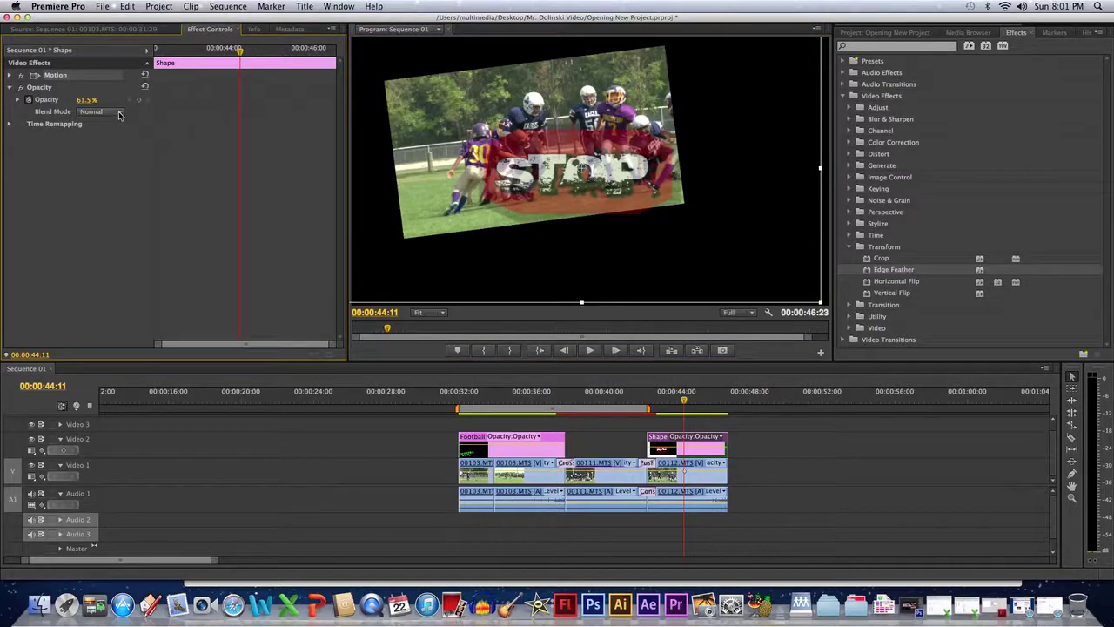
pyautogui.click(10, 76)
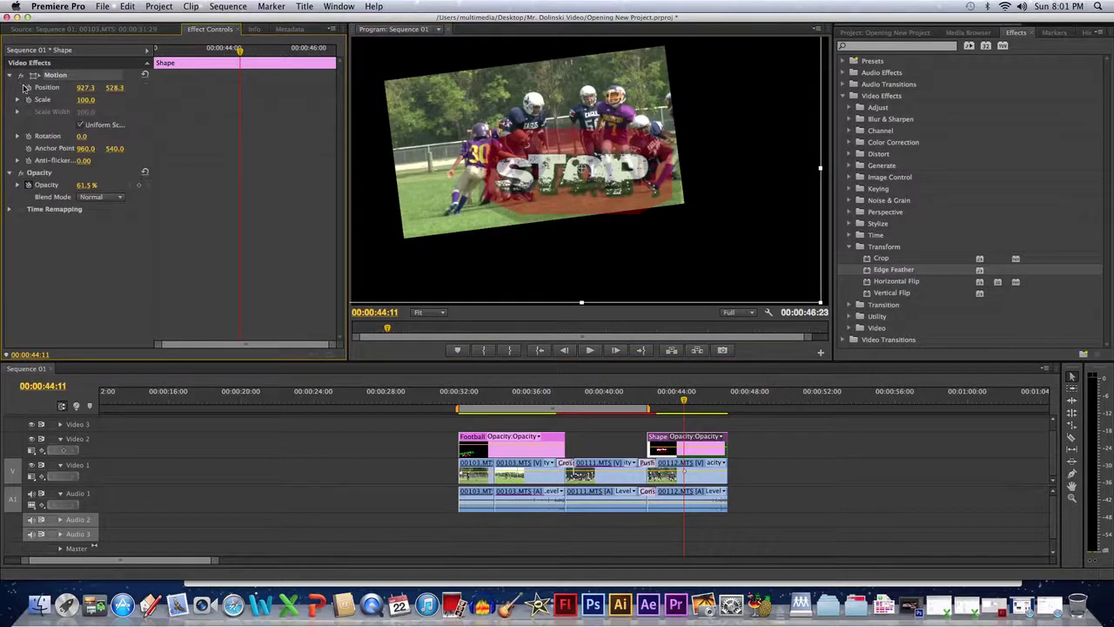
pyautogui.click(86, 99)
pyautogui.write('200')
pyautogui.press('Return')
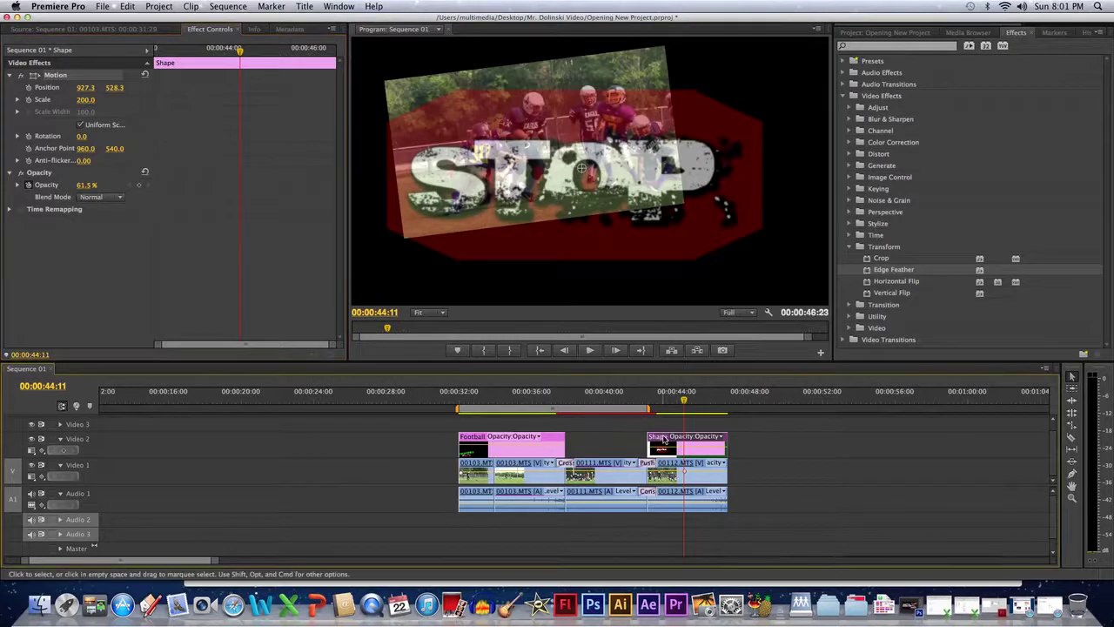
# Keyframe the STOP title's opacity at 100% at 00:00:44:11 and set its blend mode to Multiply
pyautogui.click(87, 184)
pyautogui.write('100')
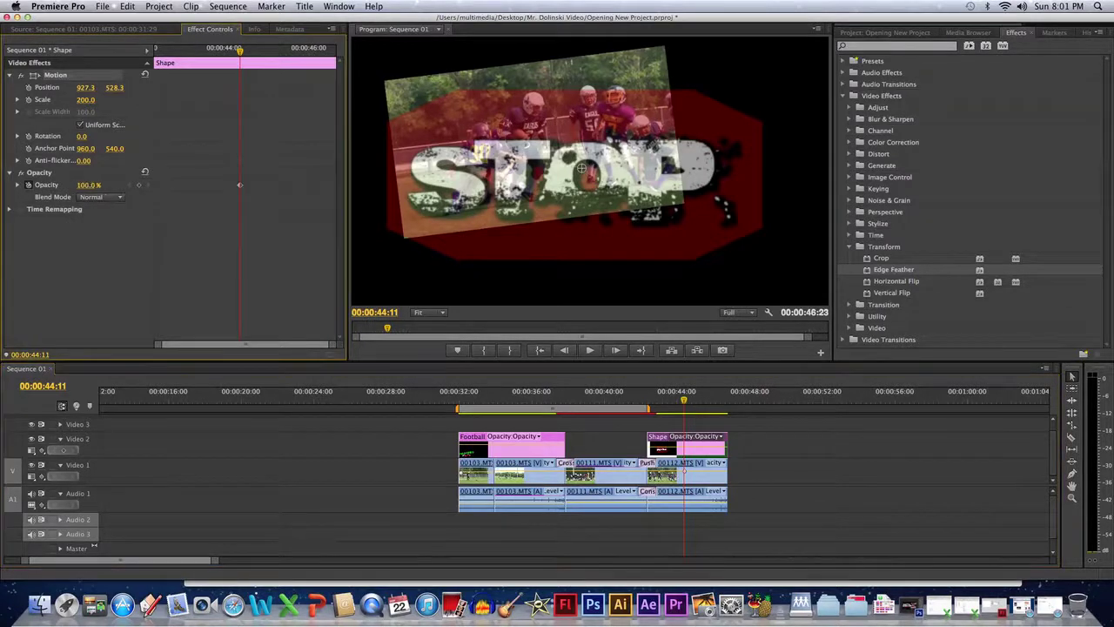
pyautogui.press('Return')
pyautogui.click(120, 198)
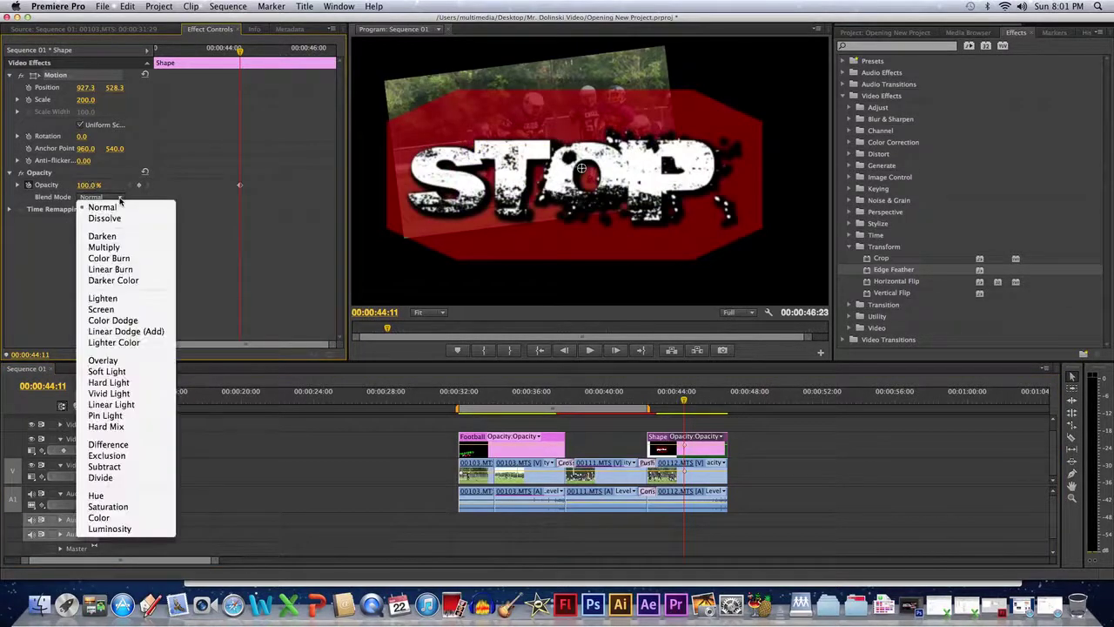
pyautogui.click(114, 248)
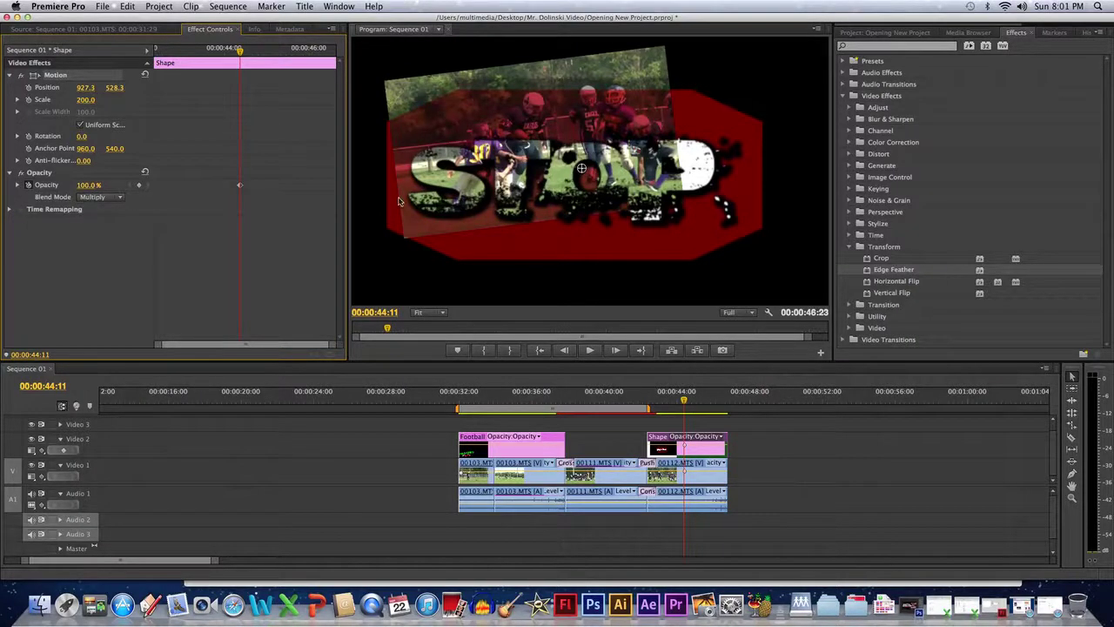
# Try the Color Dodge, Vivid Light, Exclusion and Soft Light blend modes on the STOP title, and return it to Multiply
pyautogui.click(121, 199)
pyautogui.click(125, 200)
pyautogui.click(122, 198)
pyautogui.click(130, 320)
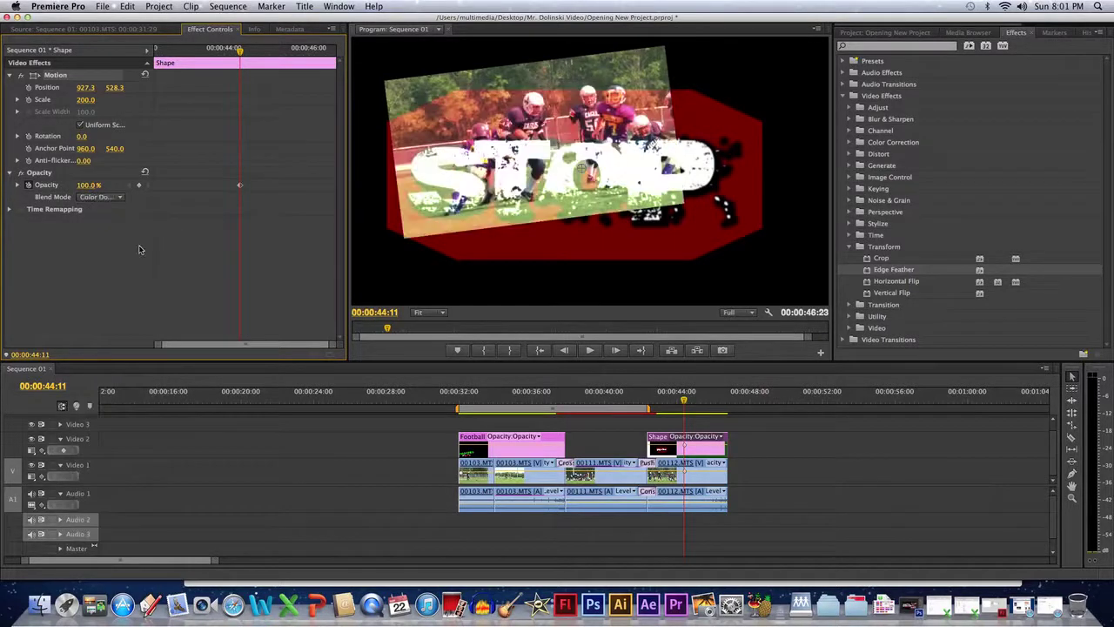
pyautogui.click(123, 199)
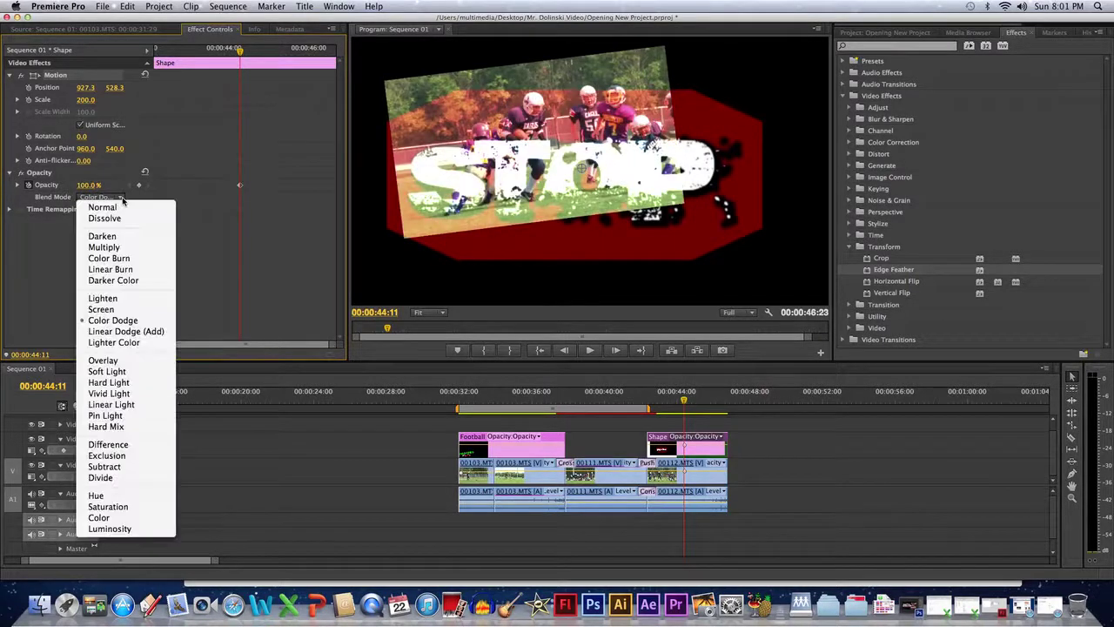
pyautogui.click(109, 393)
pyautogui.click(122, 198)
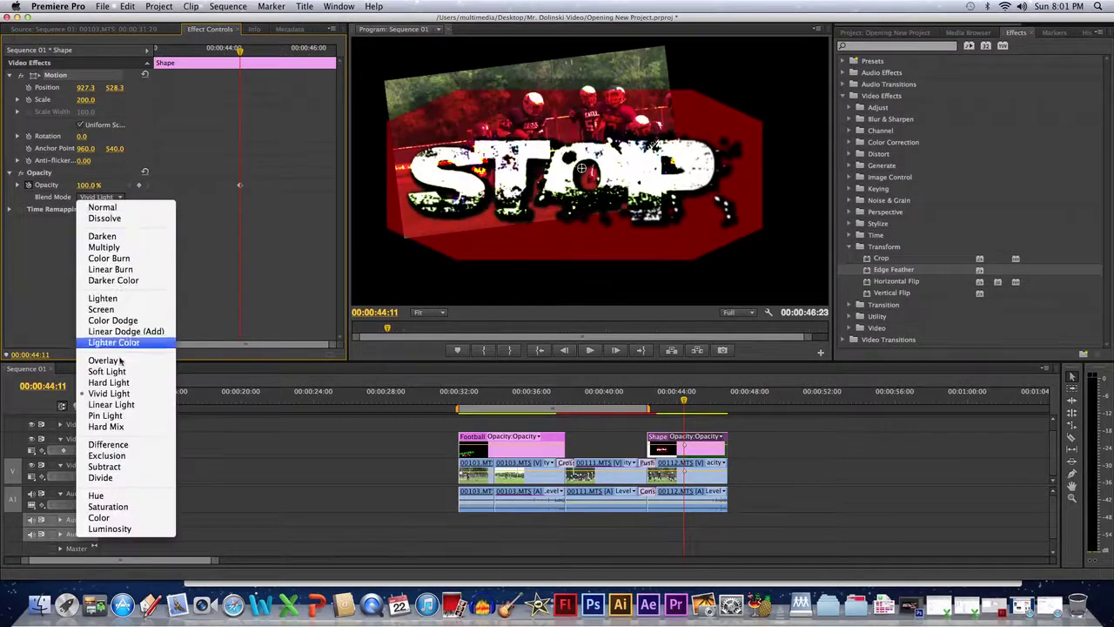
pyautogui.press('Return')
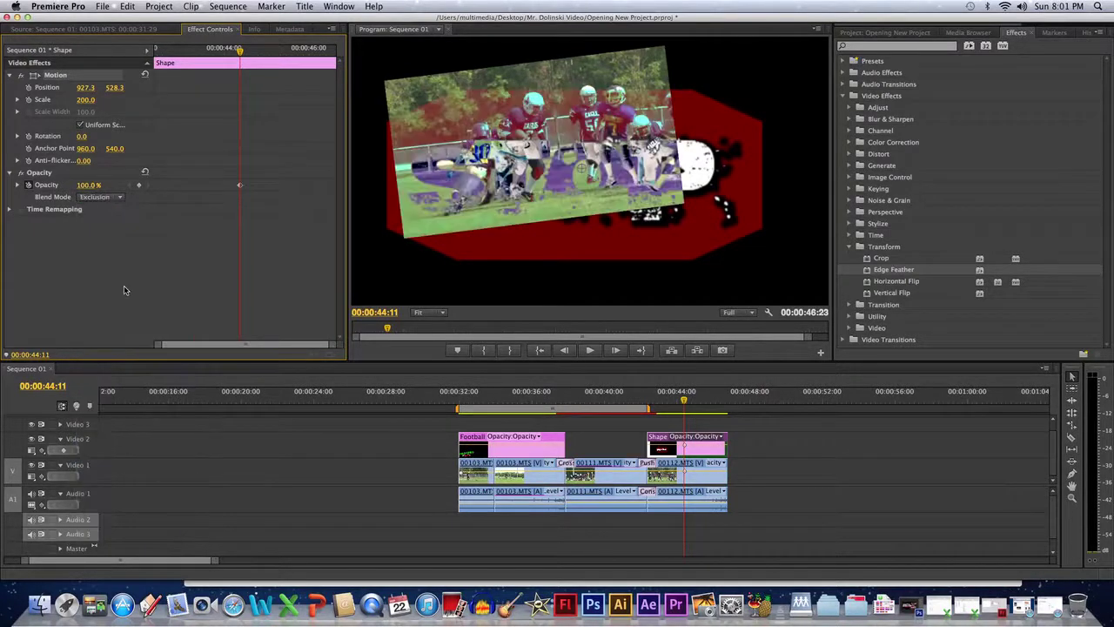
pyautogui.click(123, 199)
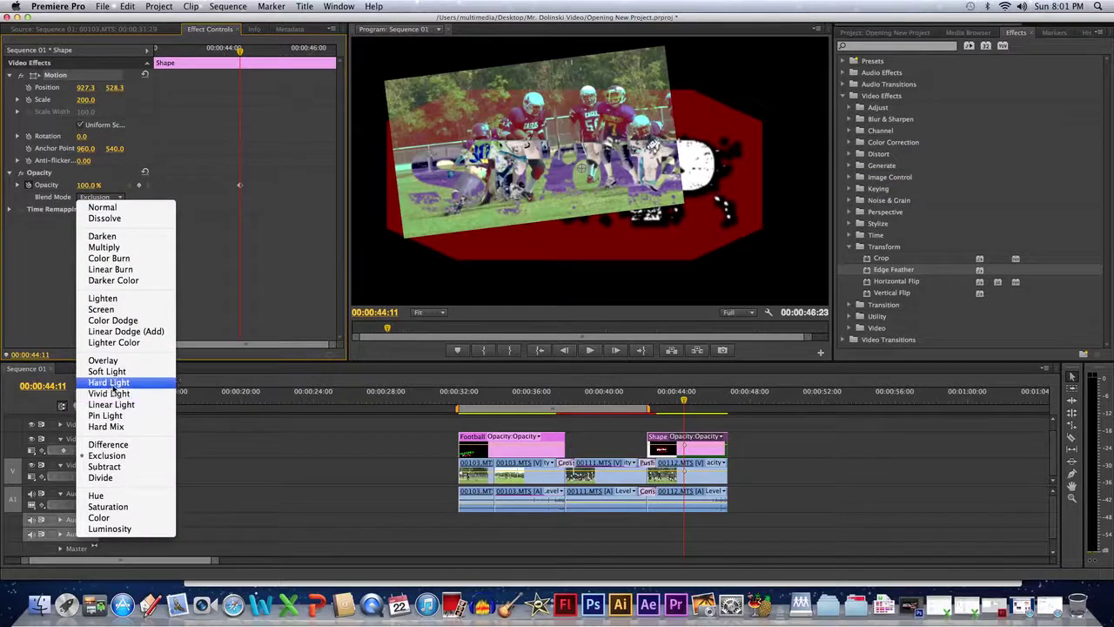
pyautogui.click(106, 371)
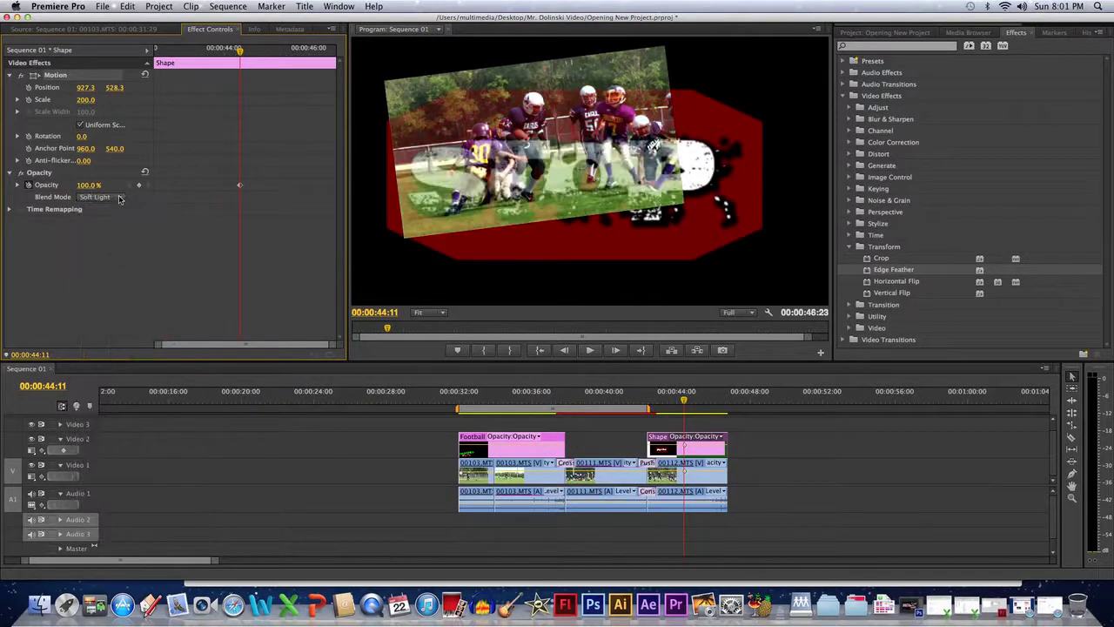
pyautogui.click(119, 198)
pyautogui.click(114, 248)
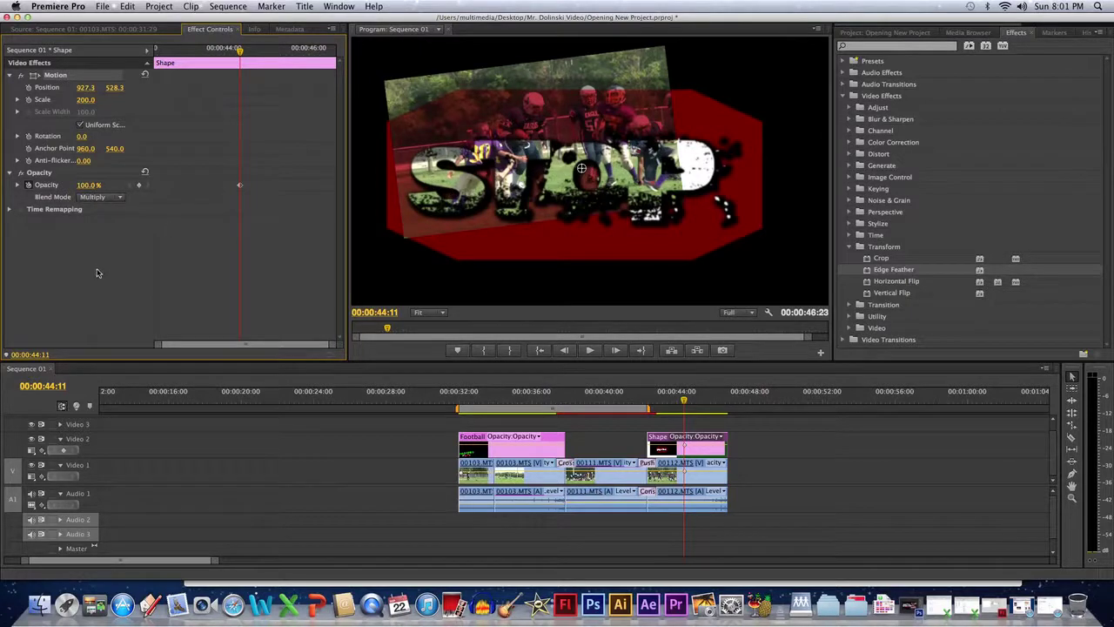
# Preview the sequence at 00:00:43:06, 00:00:40:11 and 00:00:35:10, and inspect the Cross Dissolve settings and clip 00111.MTS's effects
pyautogui.click(663, 400)
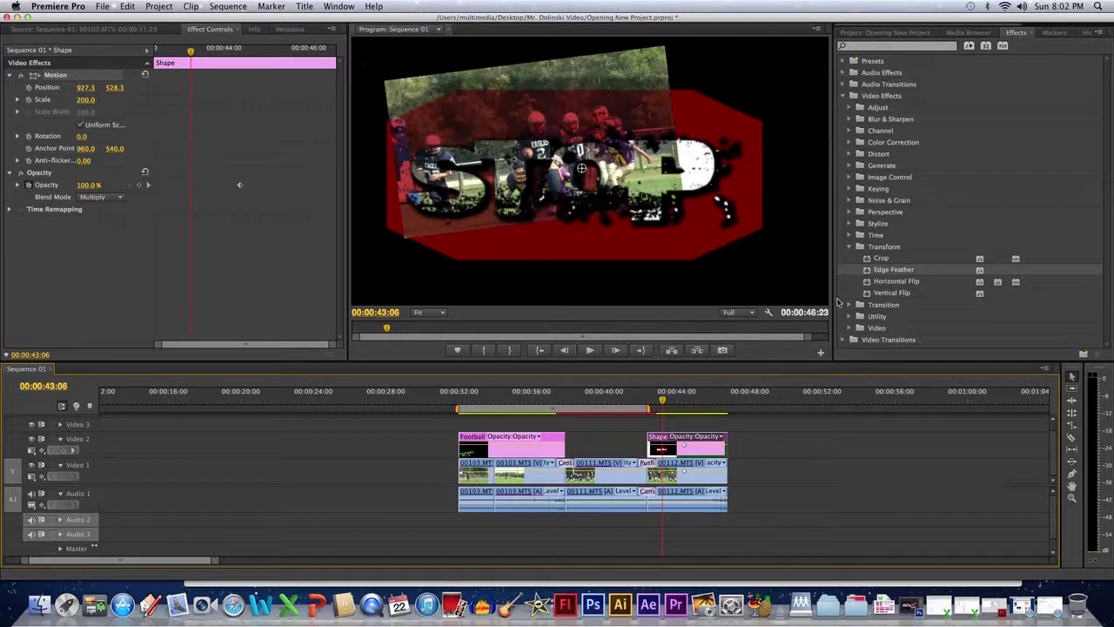
pyautogui.click(611, 397)
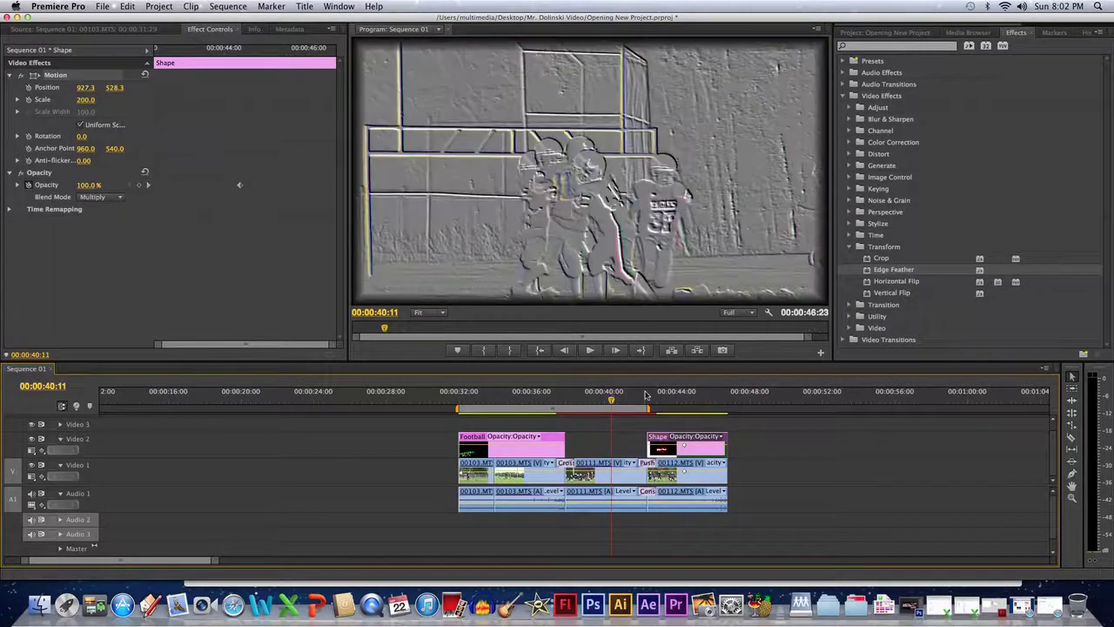
pyautogui.click(664, 397)
pyautogui.click(519, 396)
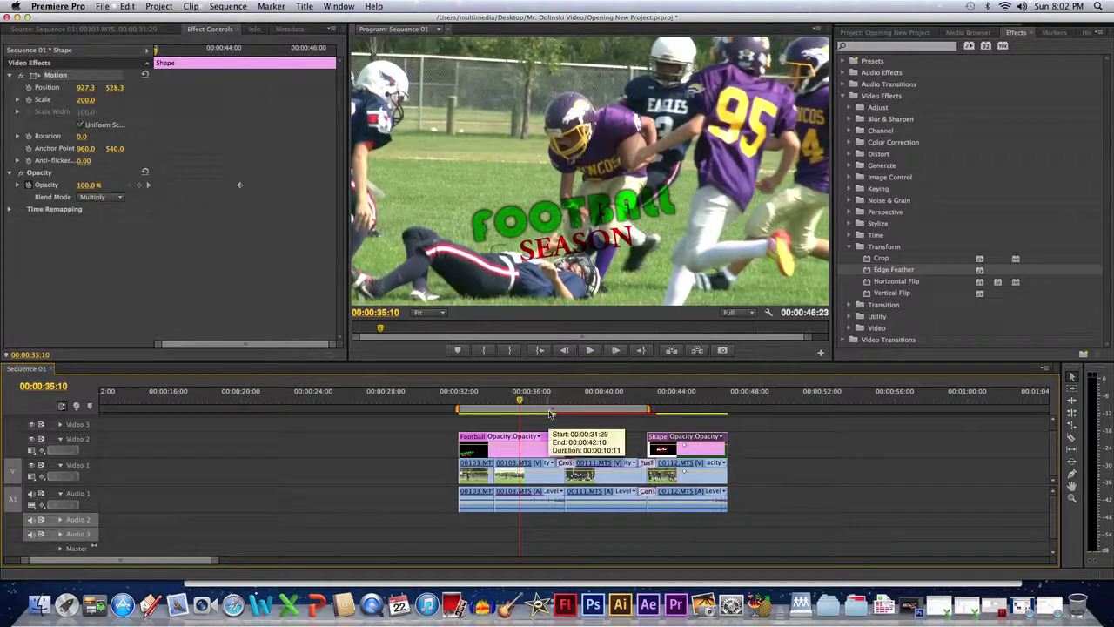
pyautogui.click(566, 464)
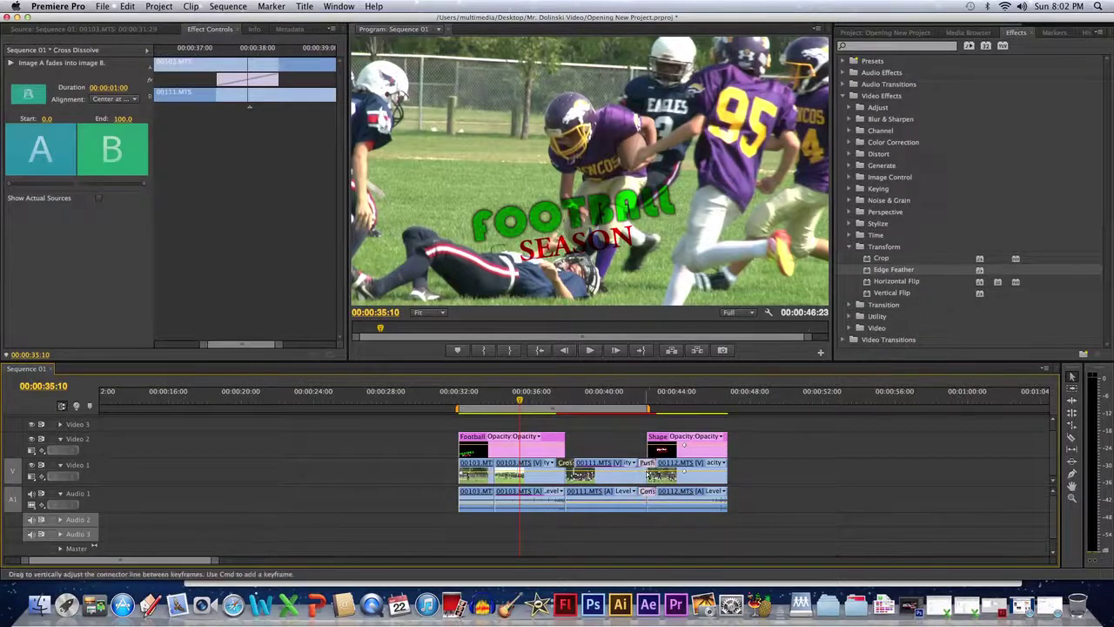
pyautogui.click(600, 466)
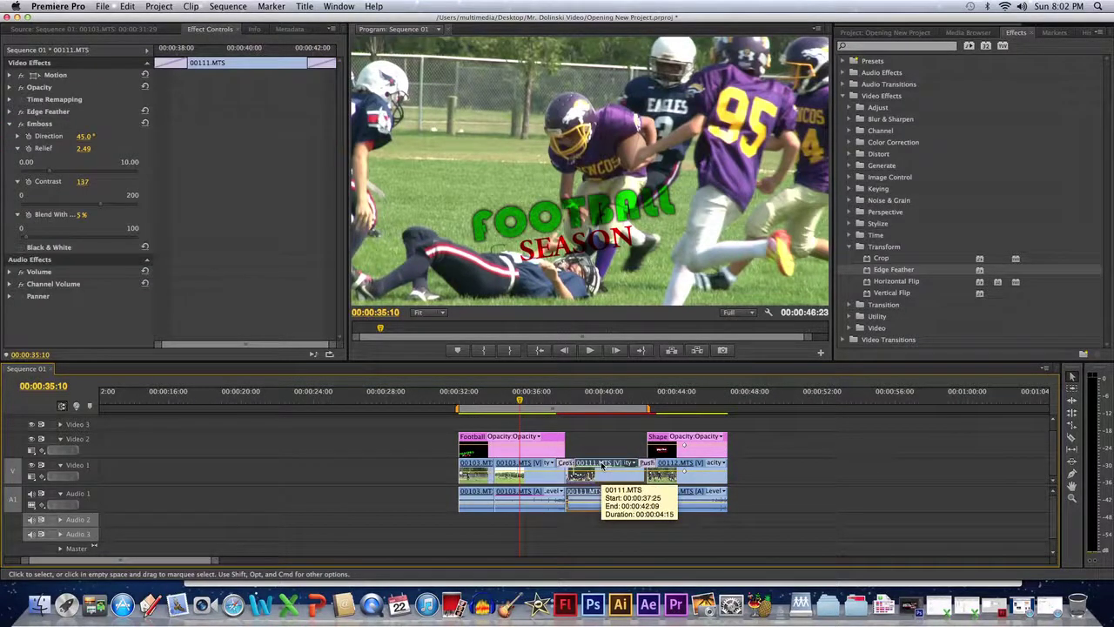